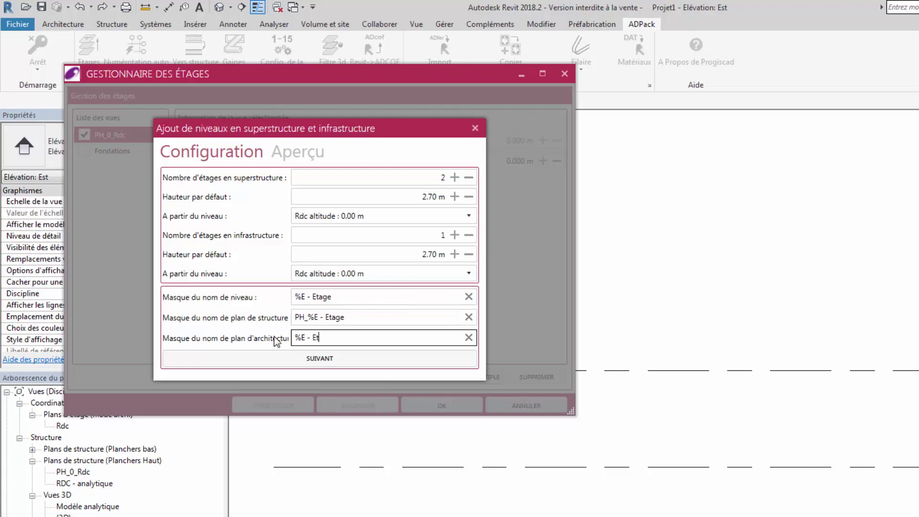
# Complete the architectural plan name mask as "%E - Etage" and generate the new superstructure and infrastructure levels
pyautogui.write('e')
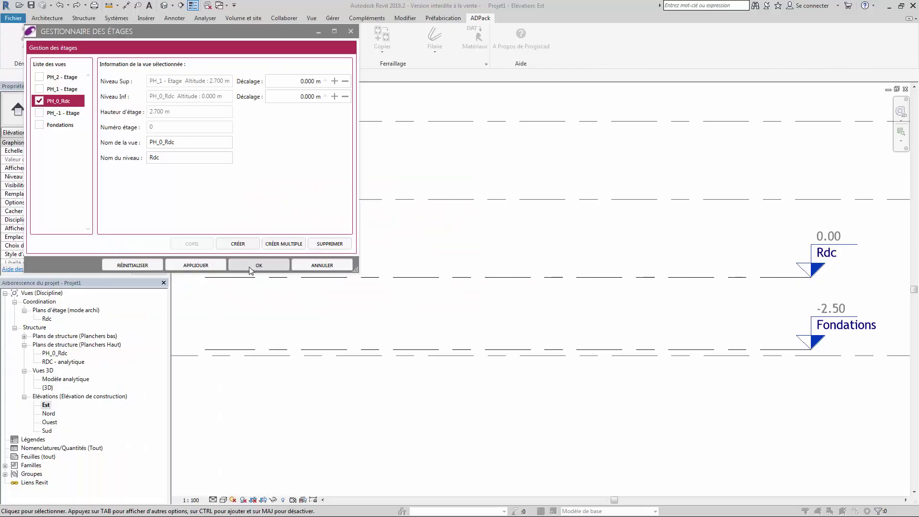
pyautogui.click(249, 266)
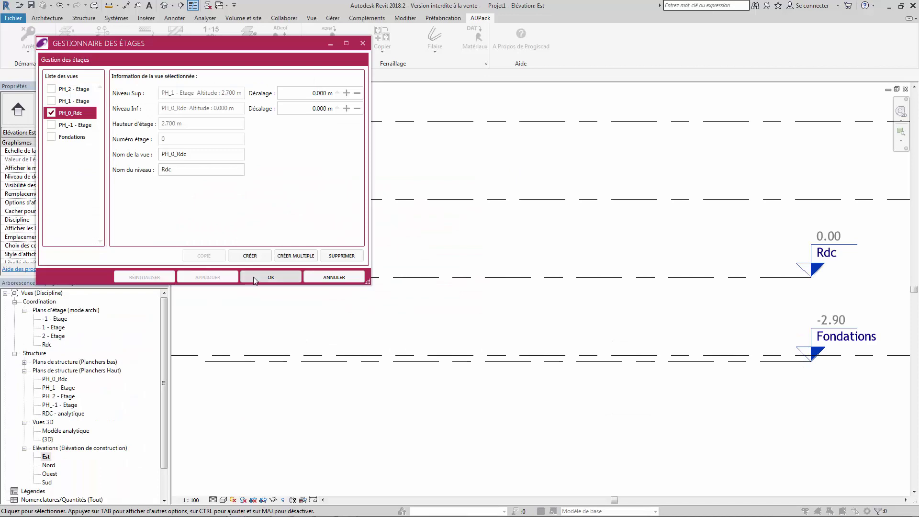
pyautogui.click(250, 276)
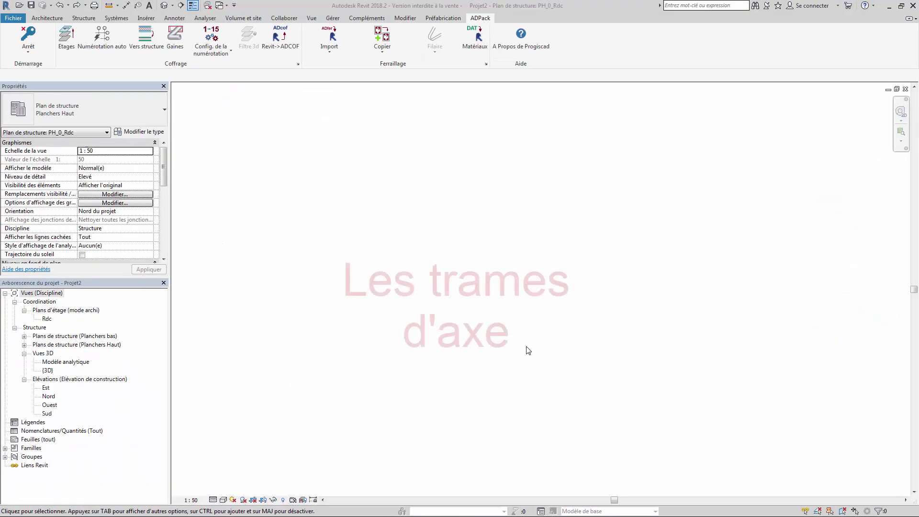
# Configure the grid numbering to run from left to right in X and from top to bottom in Y
pyautogui.click(400, 152)
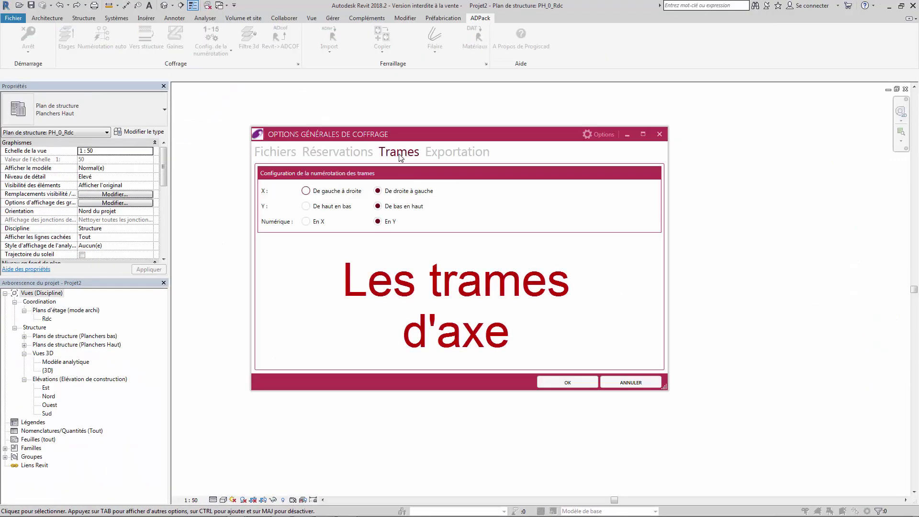
pyautogui.click(307, 191)
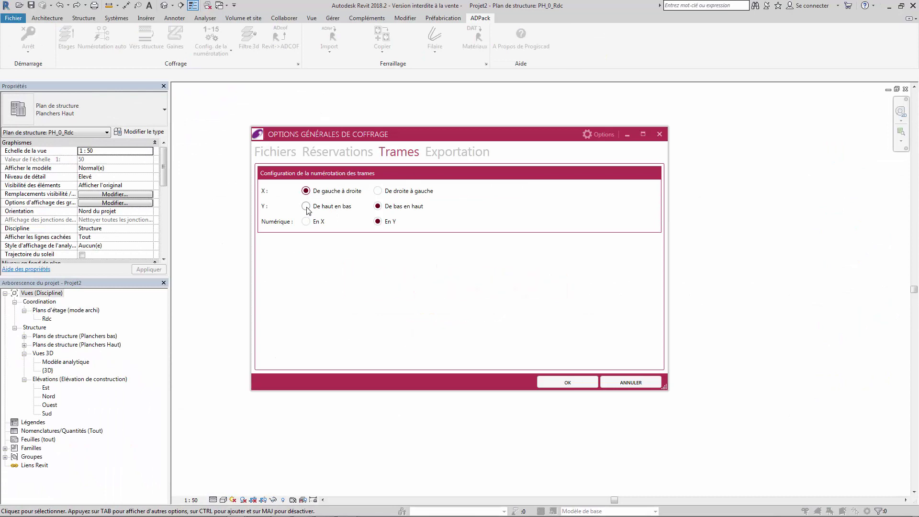
pyautogui.click(584, 382)
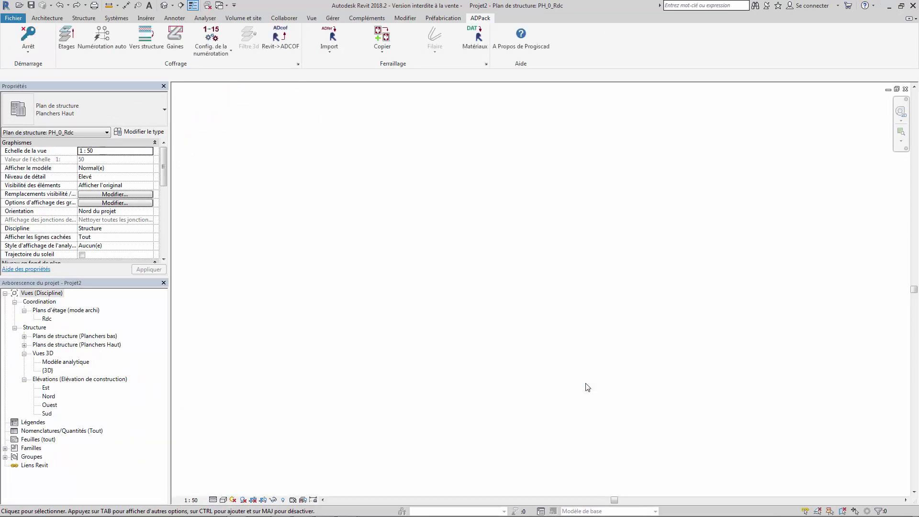
# Turn on automatic numbering and draw three horizontal grid lines, with the middle one shorter and between the other two
pyautogui.click(108, 45)
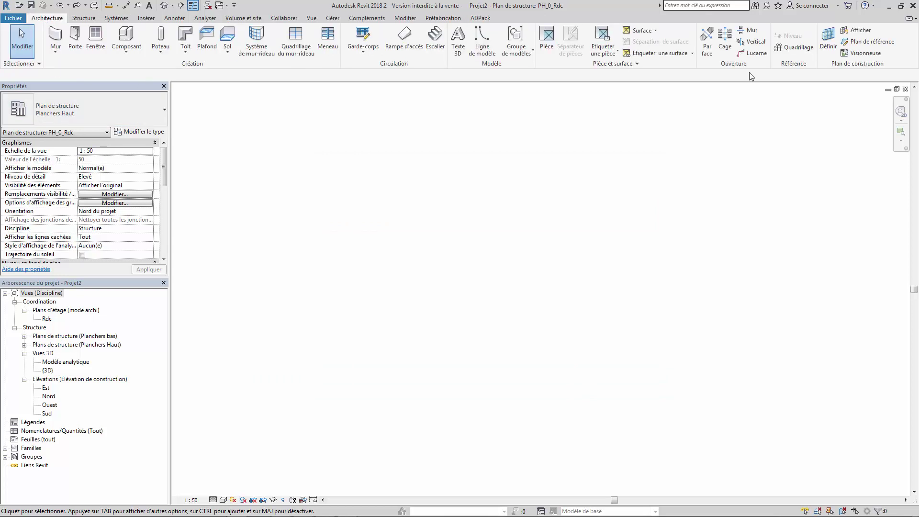
pyautogui.click(276, 175)
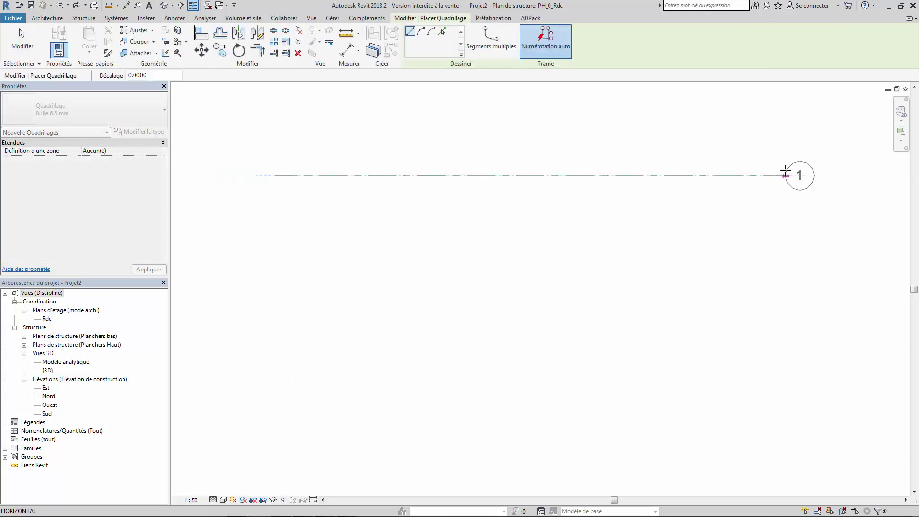
pyautogui.click(785, 176)
pyautogui.click(276, 251)
pyautogui.click(789, 251)
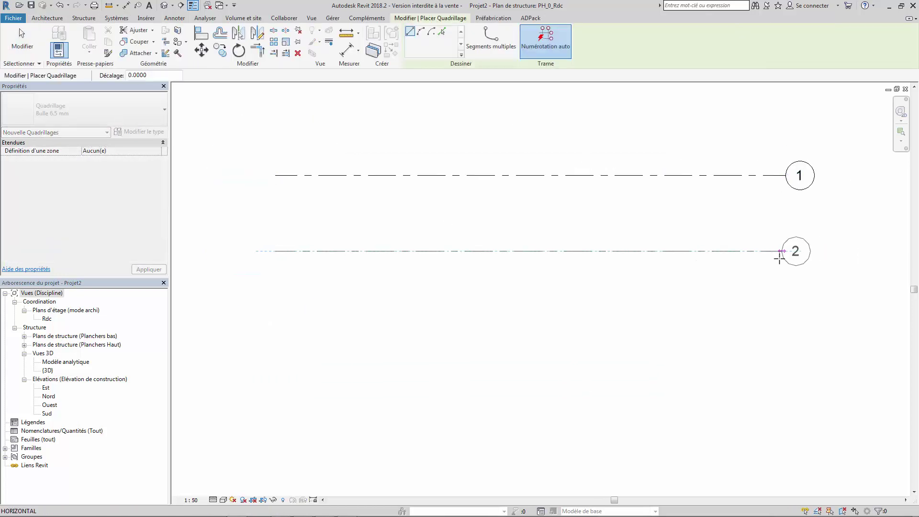
pyautogui.click(469, 211)
pyautogui.click(786, 211)
# Draw three vertical grid lines crossing the horizontal ones, then end the grid command
pyautogui.click(362, 148)
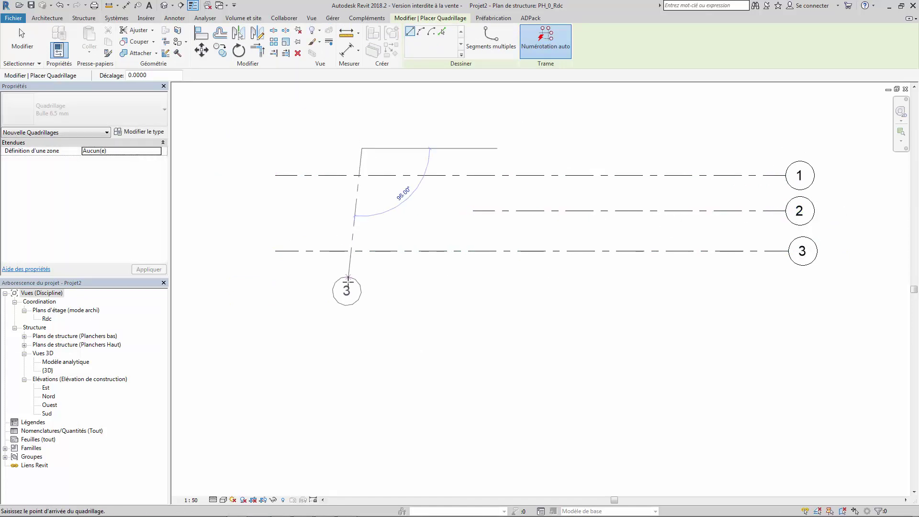
pyautogui.click(361, 300)
pyautogui.click(464, 149)
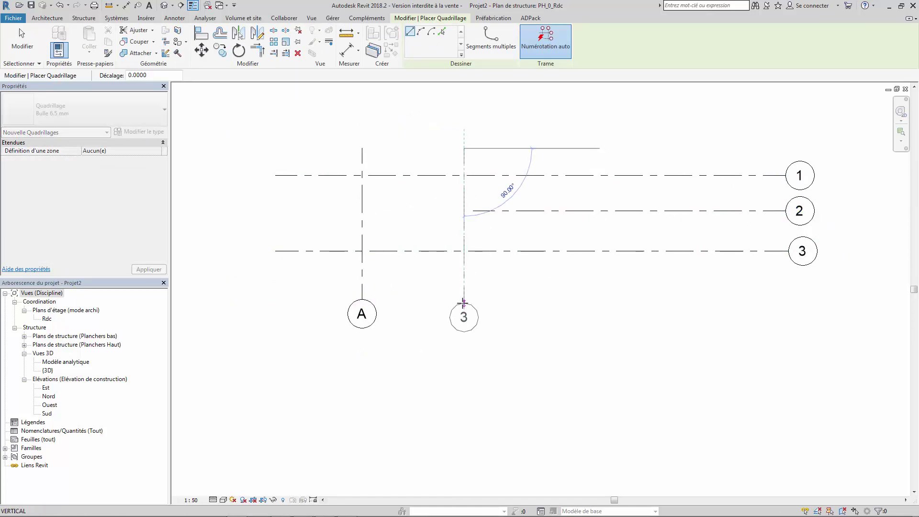
pyautogui.click(464, 300)
pyautogui.click(649, 144)
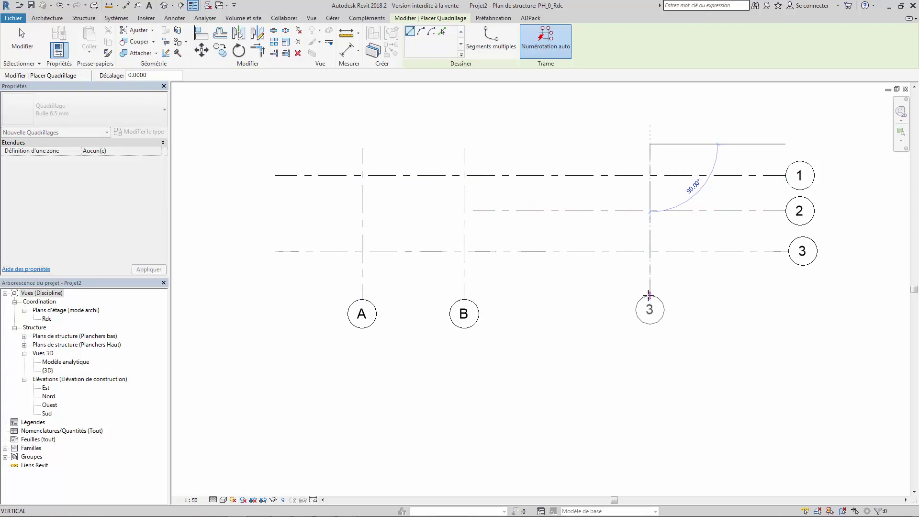
pyautogui.click(649, 296)
pyautogui.press('Escape')
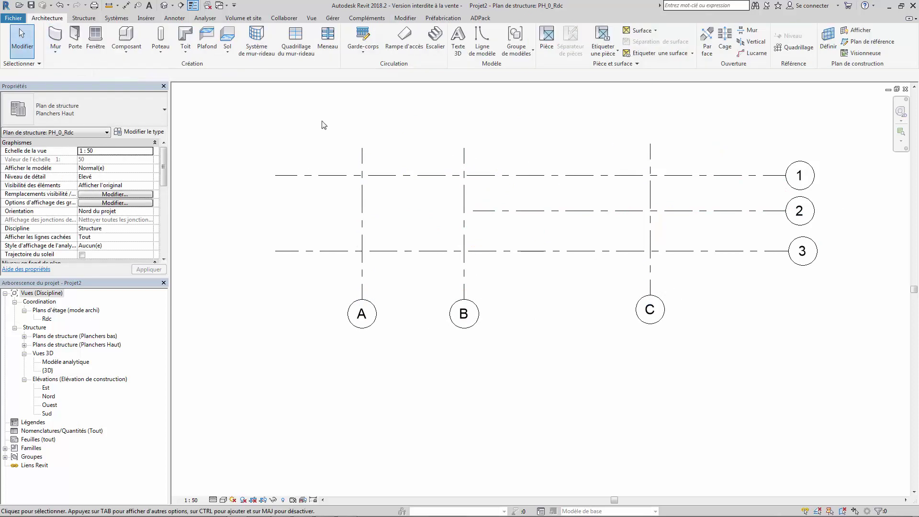
# Reopen the general formwork options at the grid numbering settings and confirm them
pyautogui.click(476, 19)
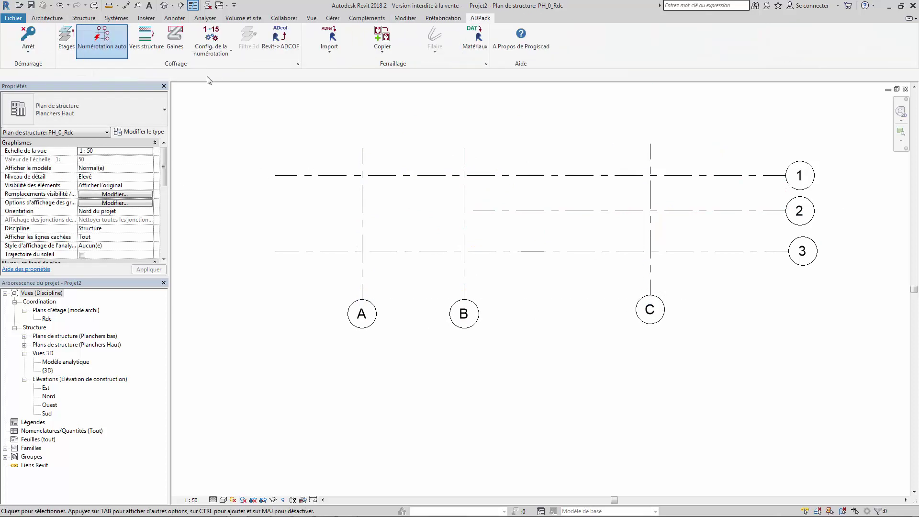
pyautogui.click(299, 63)
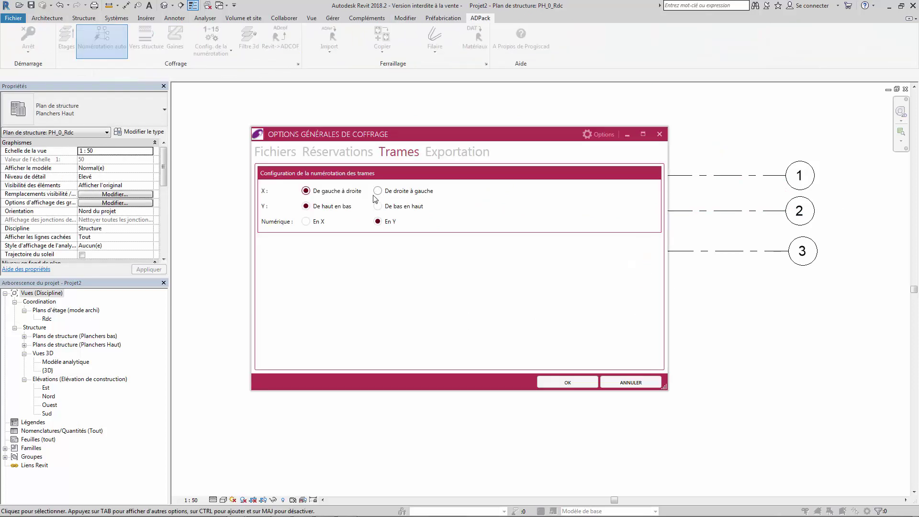
pyautogui.click(559, 386)
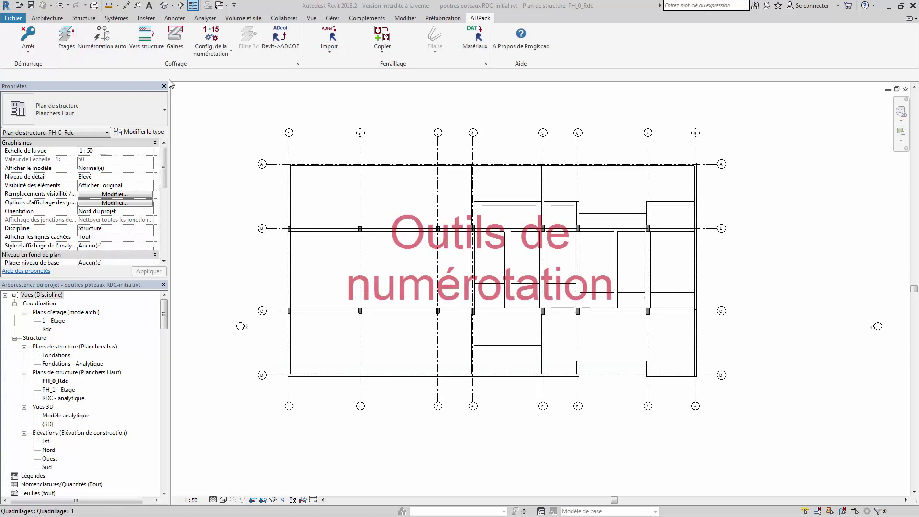
# Create a numbering counter named "poutres" with category Poutre, applied to the Général level
pyautogui.click(212, 39)
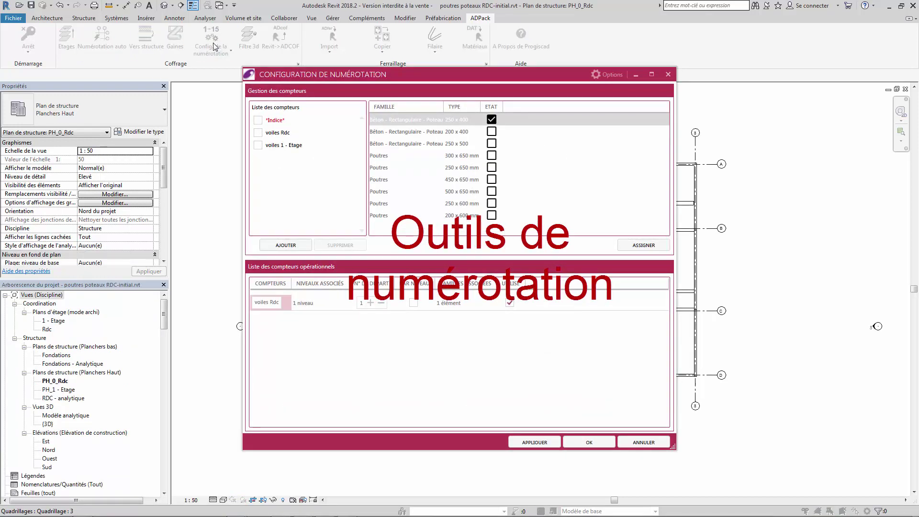
pyautogui.click(281, 246)
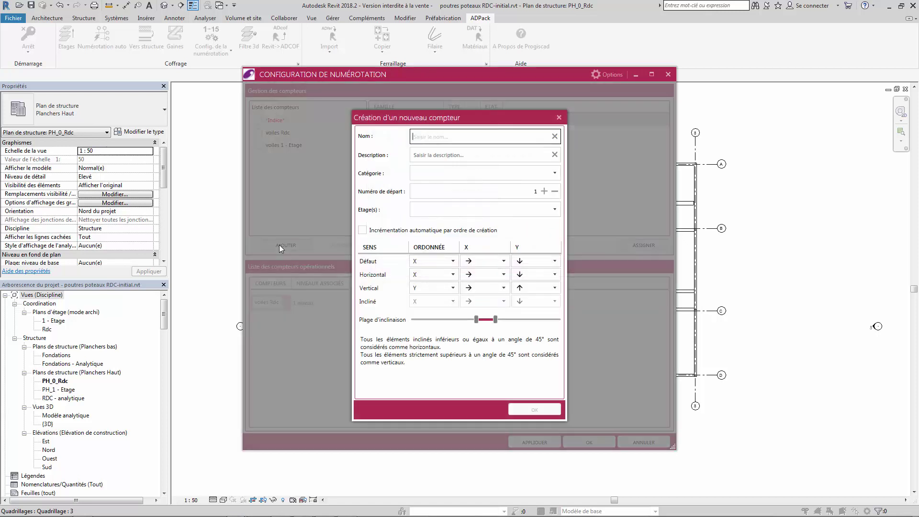
pyautogui.click(418, 170)
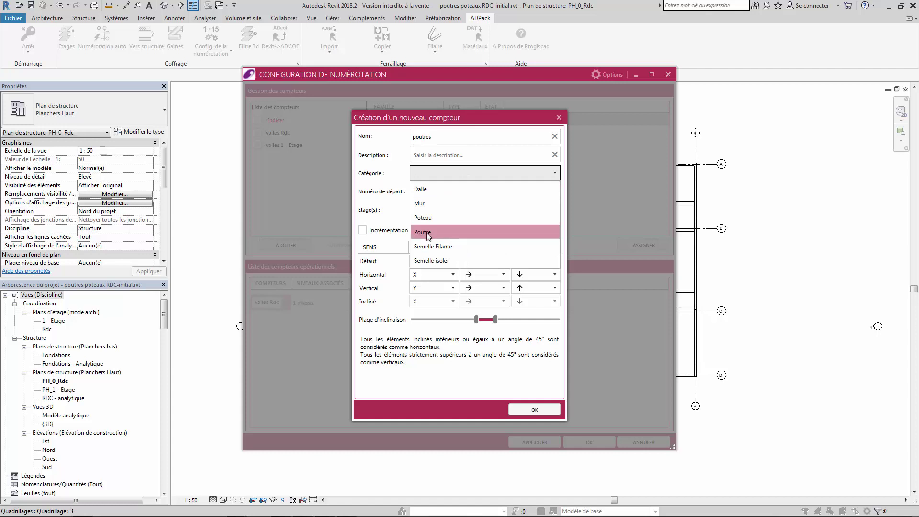
pyautogui.click(430, 234)
pyautogui.click(450, 211)
pyautogui.click(451, 223)
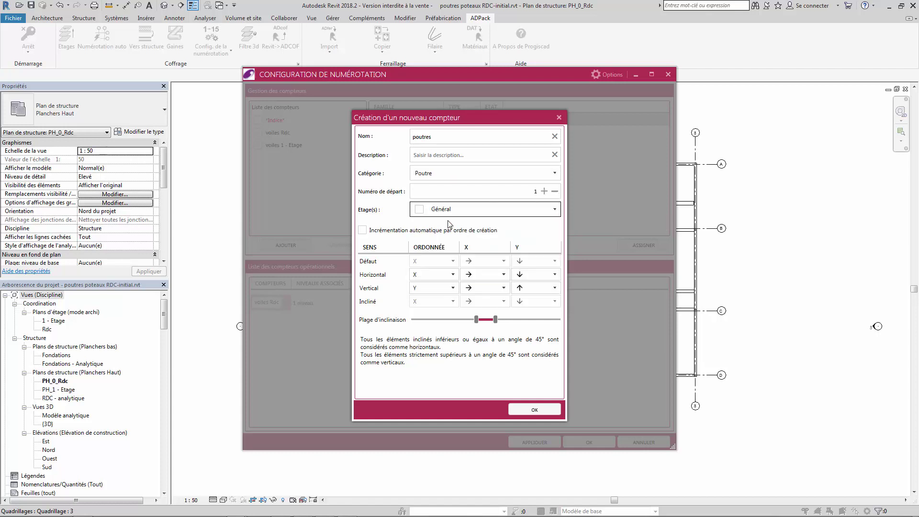
pyautogui.click(535, 410)
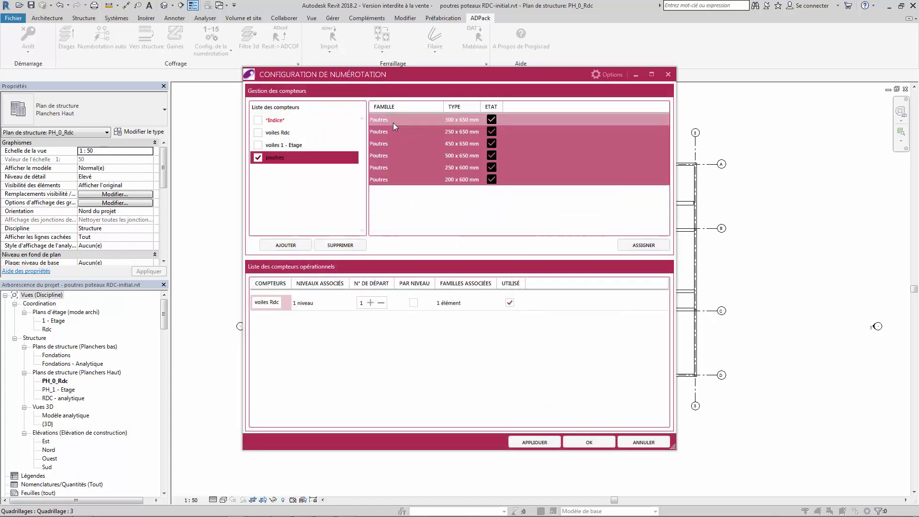
# Assign all the listed Poutres types to the poutres counter and validate the numbering configuration
pyautogui.click(626, 246)
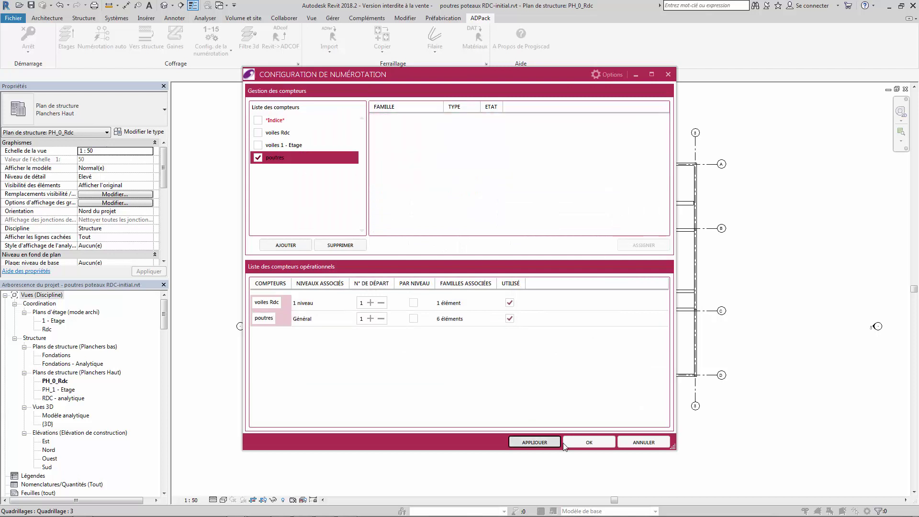
pyautogui.click(580, 442)
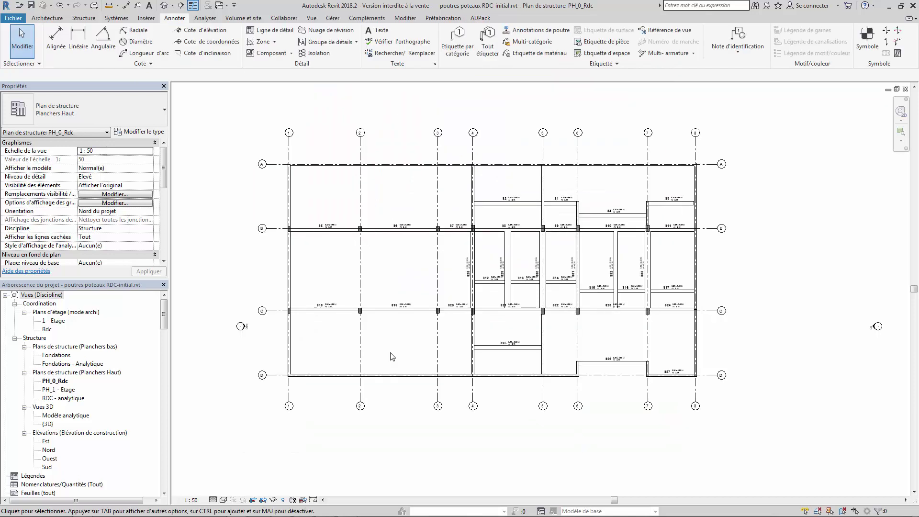
# Swap the numbers of beams S1 and S2 with the Permute tool
pyautogui.scroll(3, 330, 239)
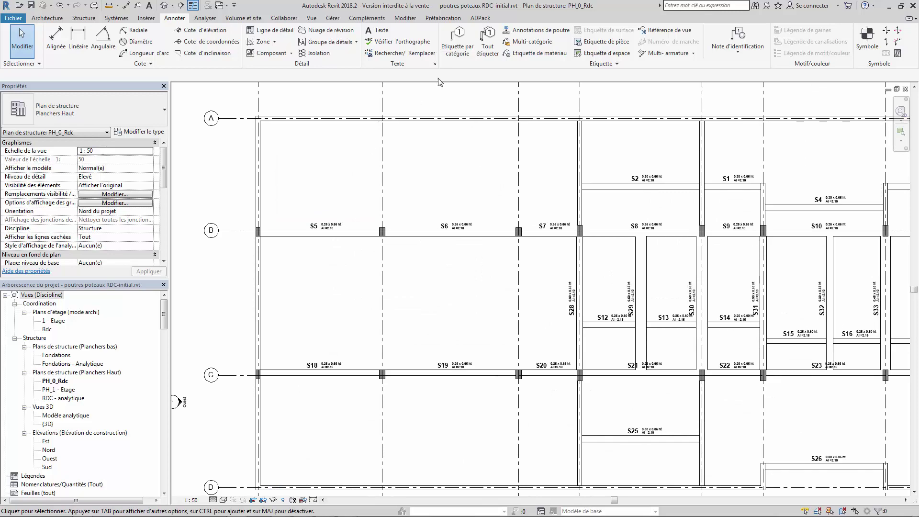
pyautogui.click(481, 17)
pyautogui.click(207, 56)
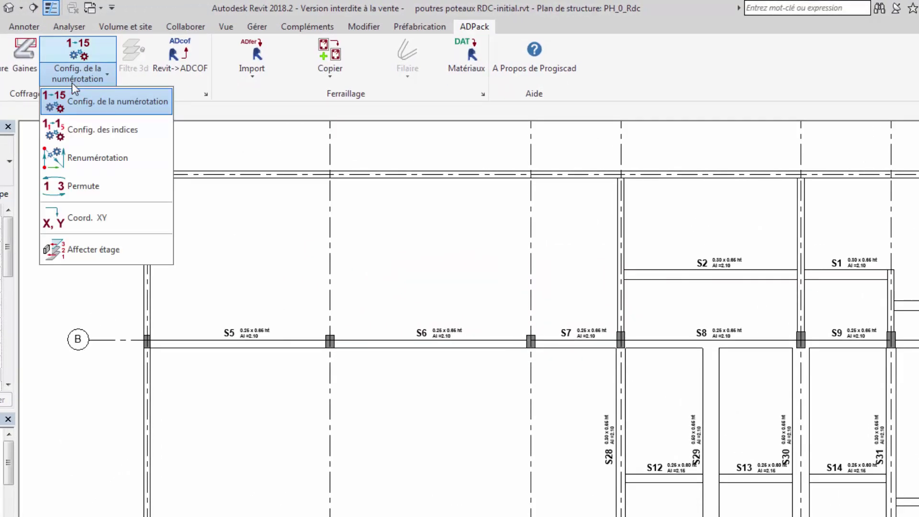
pyautogui.click(66, 187)
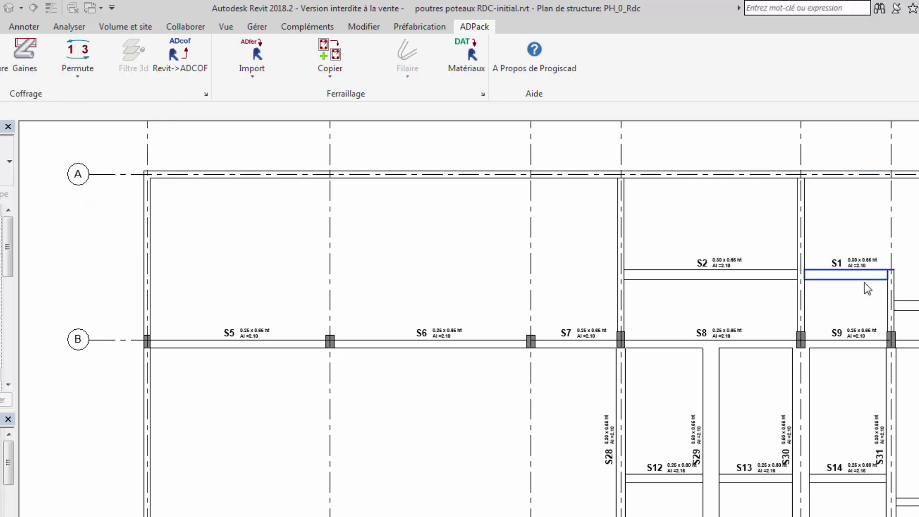
pyautogui.click(858, 281)
pyautogui.click(741, 282)
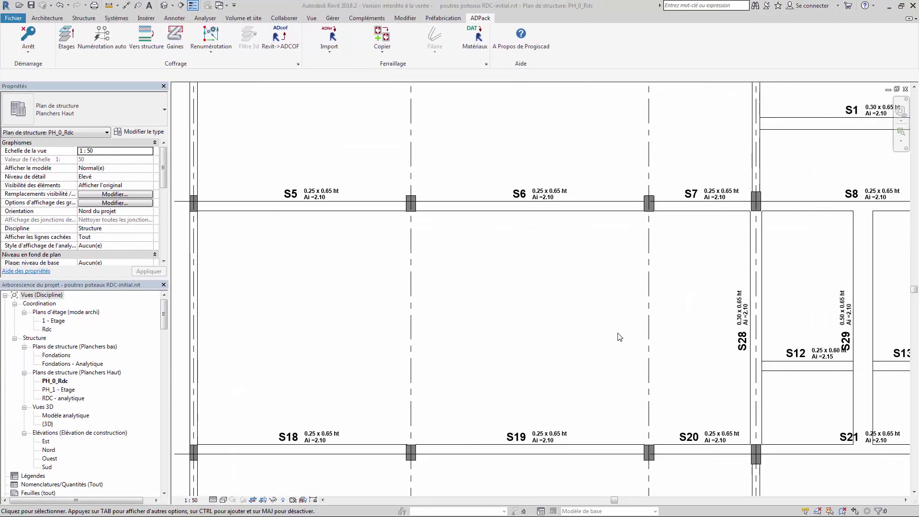
# Renumber beam 18 of the poutres counter to 28, shifting the following numbers as well, and apply the renumbering
pyautogui.click(210, 41)
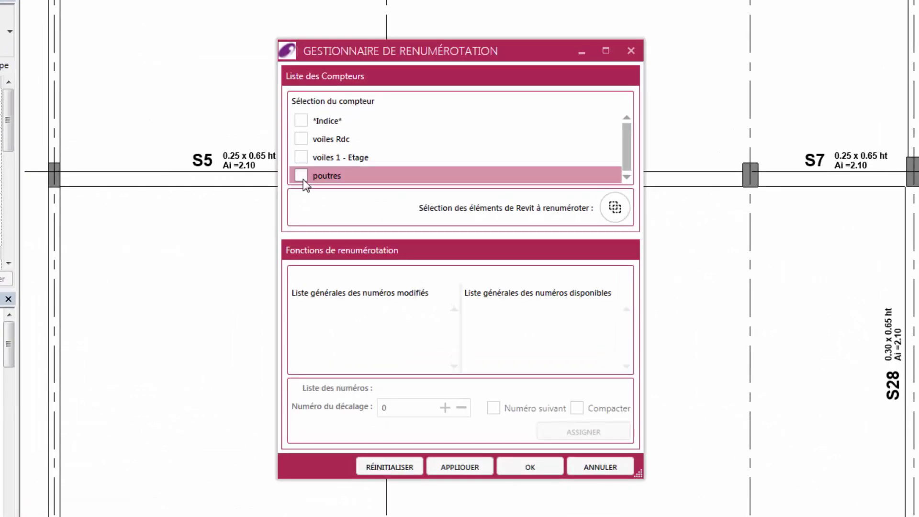
pyautogui.click(303, 178)
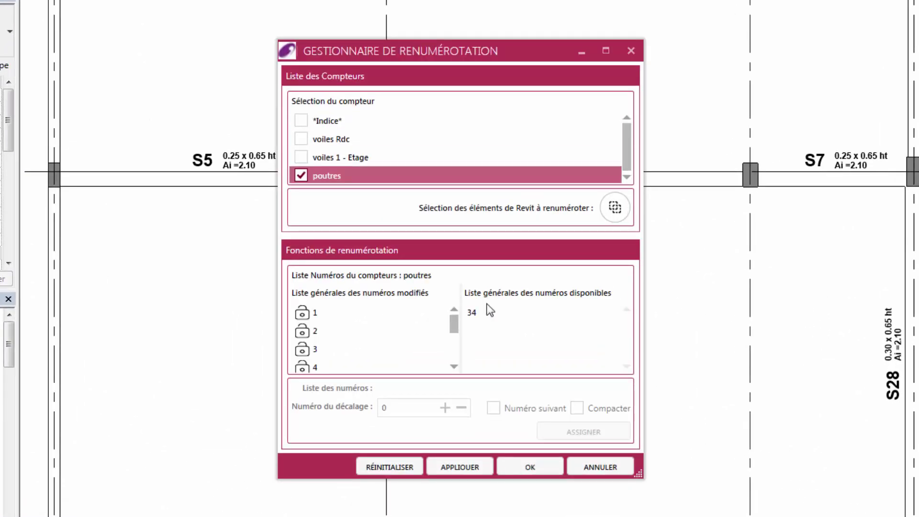
pyautogui.moveTo(454, 323); pyautogui.dragTo(455, 343)
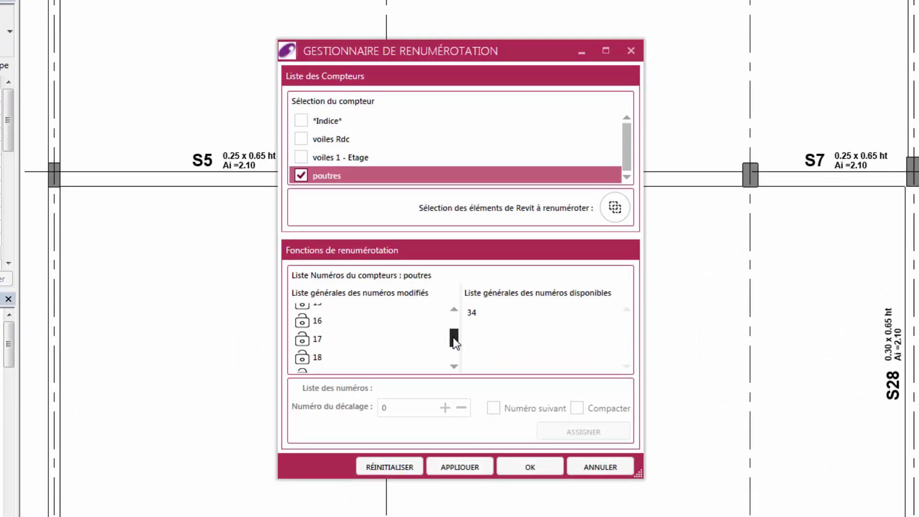
pyautogui.click(300, 362)
pyautogui.doubleClick(385, 408)
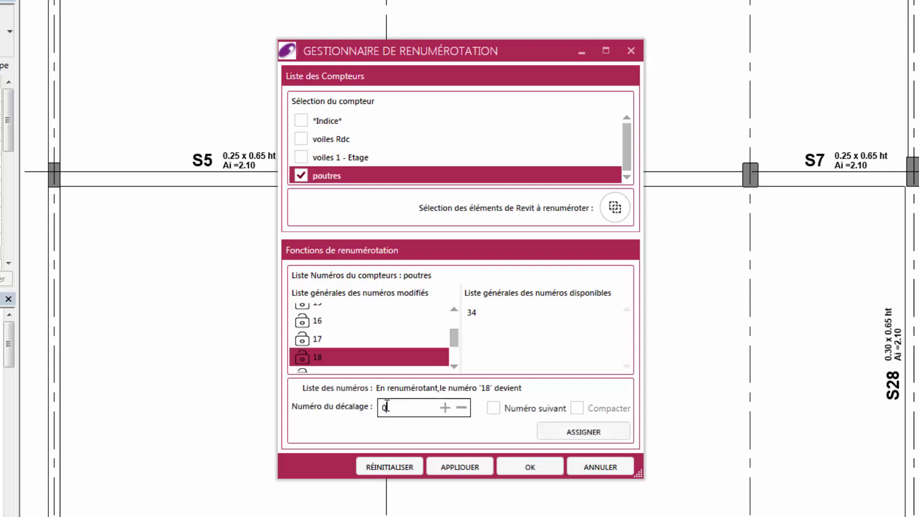
pyautogui.write('28')
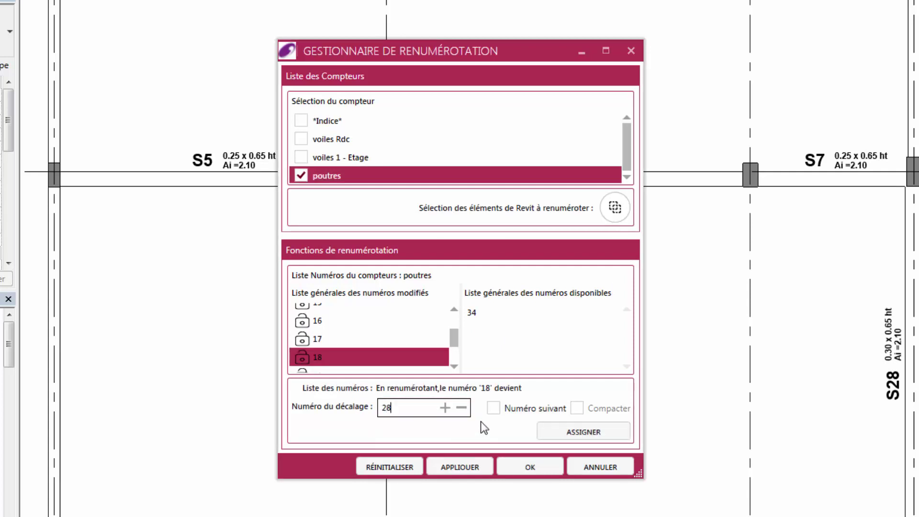
pyautogui.click(494, 408)
pyautogui.click(557, 429)
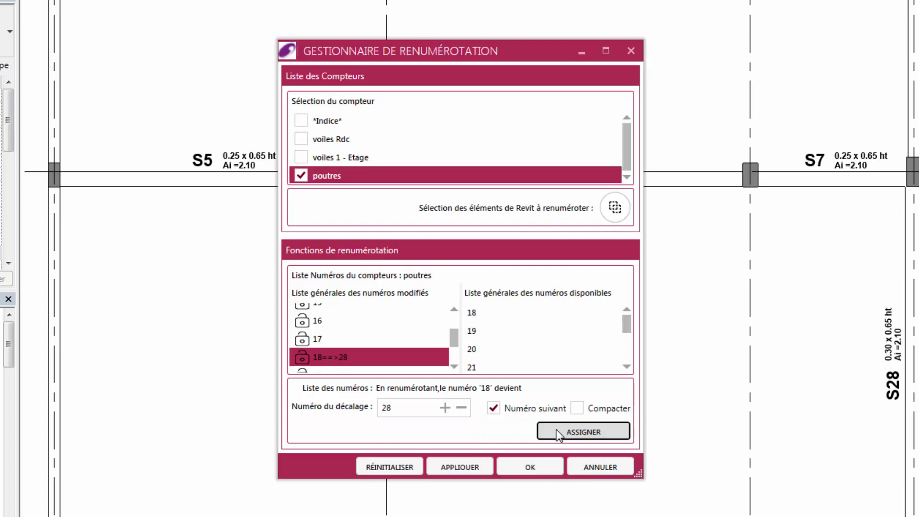
pyautogui.scroll(-2, 455, 369)
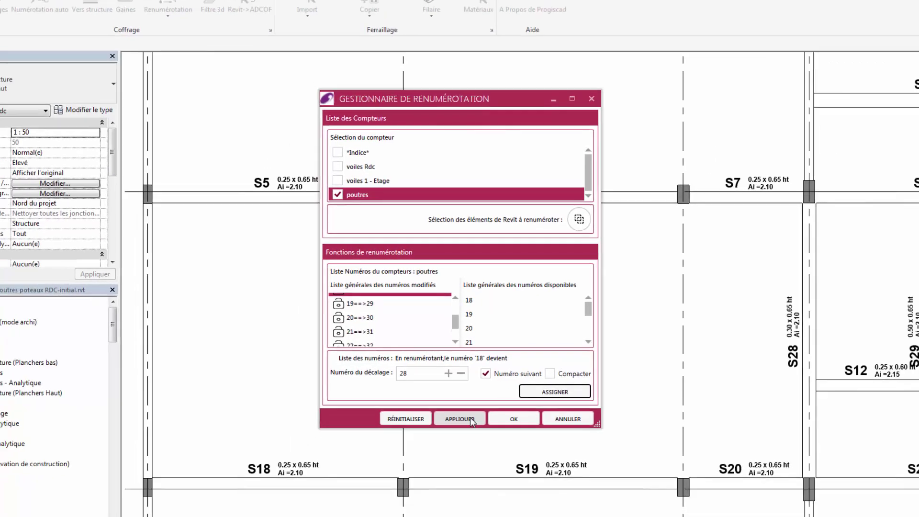
pyautogui.click(475, 469)
pyautogui.click(507, 396)
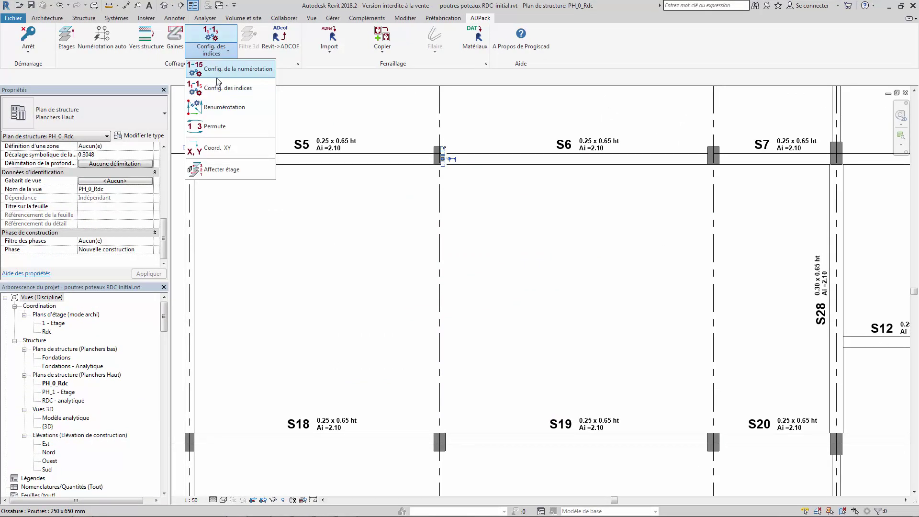
# Index beams 5, 6 and 7 in Groupe 2 of the poutres counter as one continuous beam and validate the indices
pyautogui.click(230, 71)
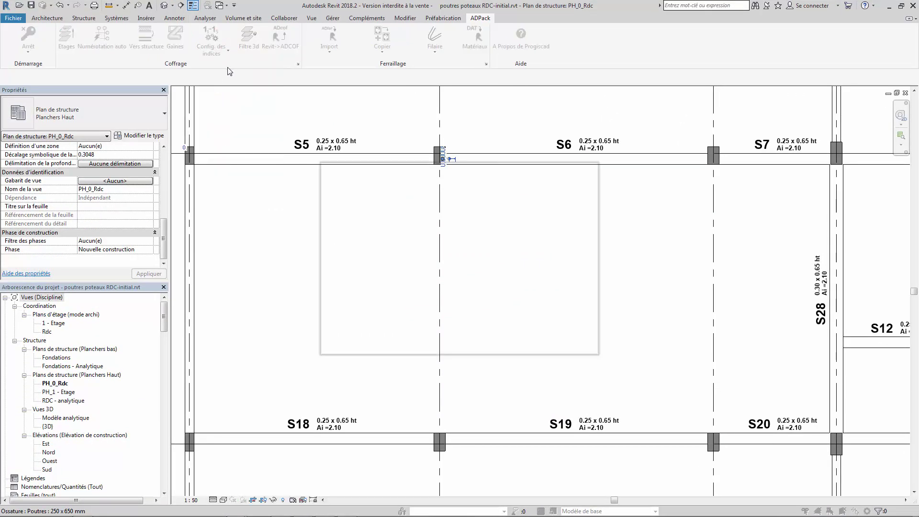
pyautogui.click(329, 215)
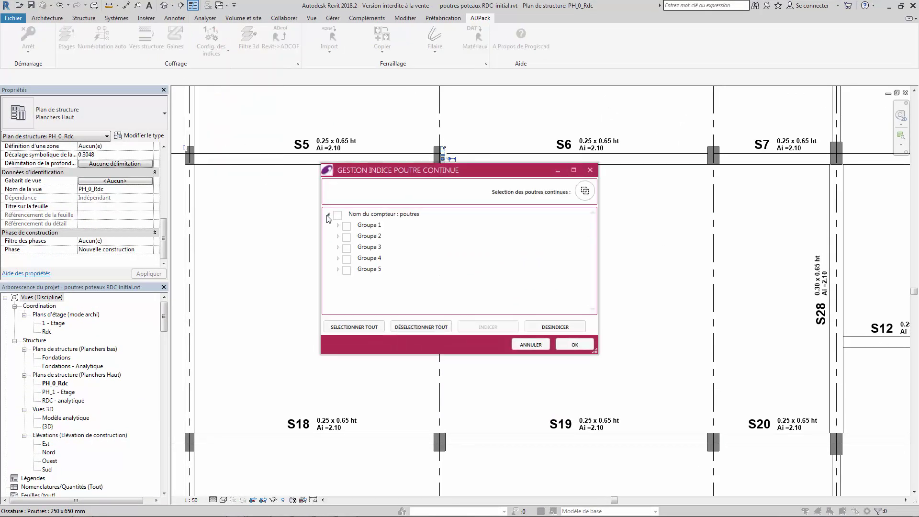
pyautogui.click(337, 237)
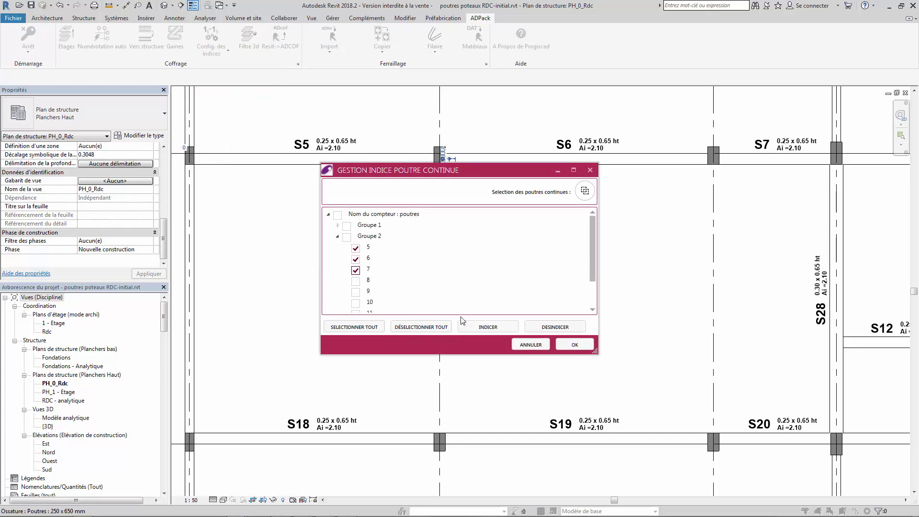
pyautogui.click(472, 327)
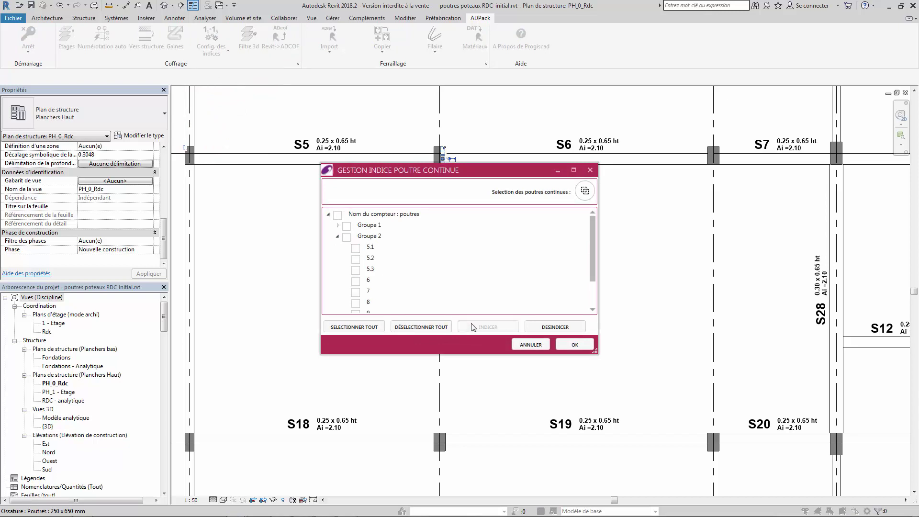
pyautogui.click(575, 345)
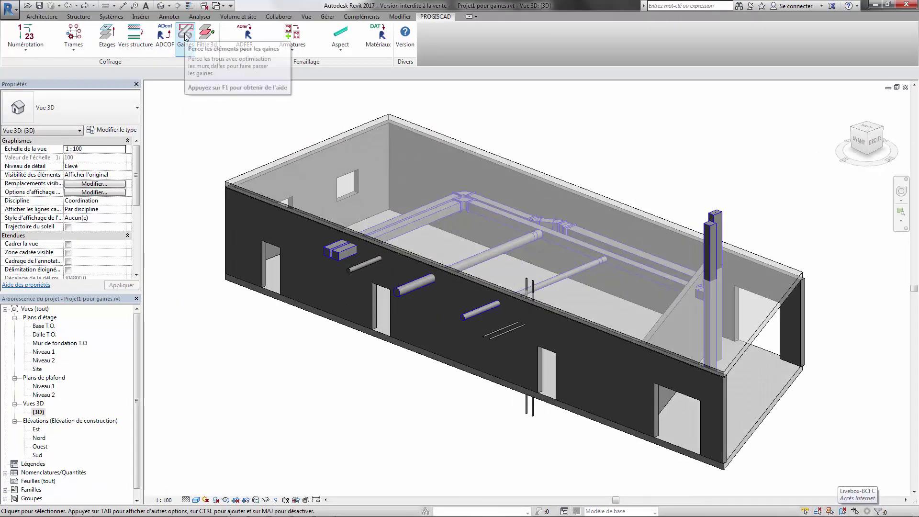
# Cut duct openings with the Gaines tool, keeping automatic reservations for walls and slabs, and pick the long exterior wall crossed by the ducts
pyautogui.click(186, 38)
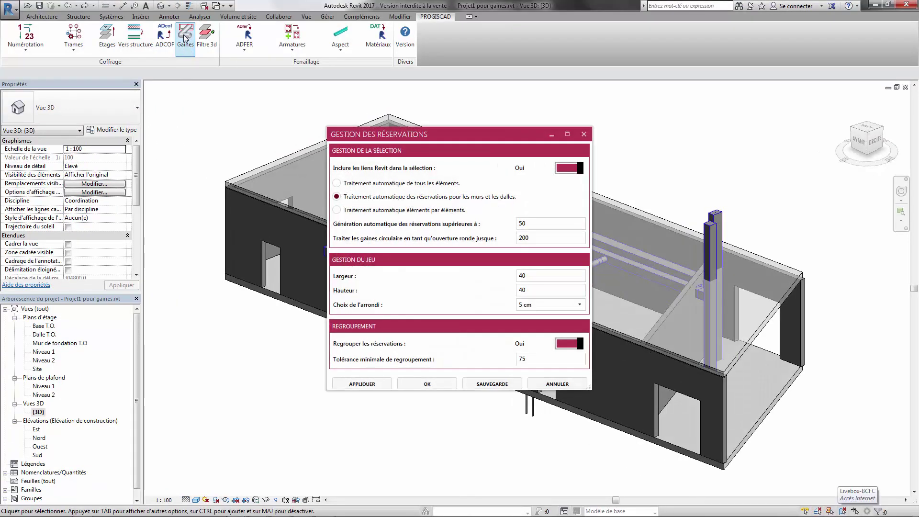
pyautogui.click(425, 384)
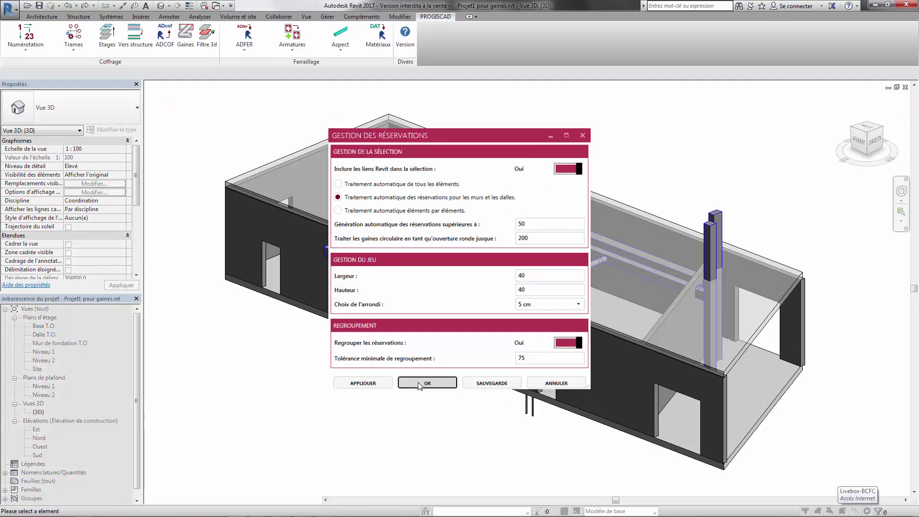
pyautogui.click(276, 220)
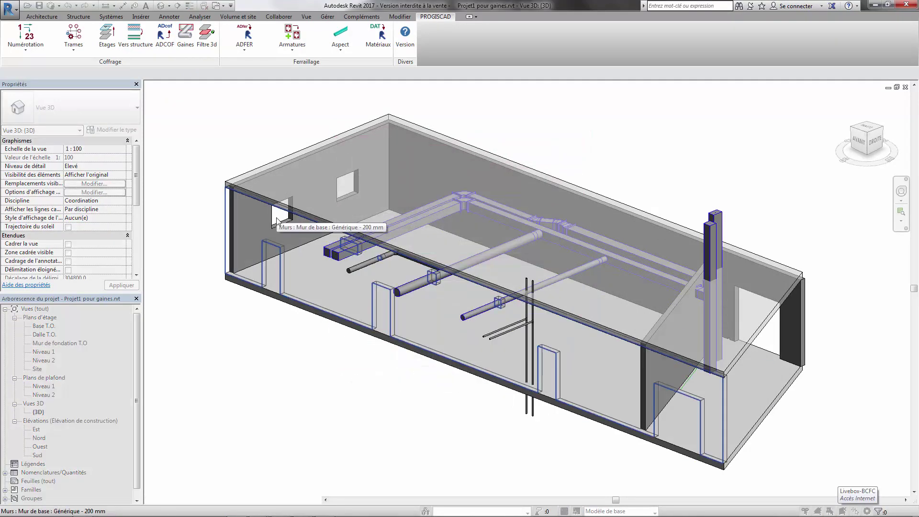
pyautogui.click(857, 341)
# Examine the duct openings in the wall in 3D and their reservation labels on the Niveau 1 ceiling plan
pyautogui.scroll(6, 332, 266)
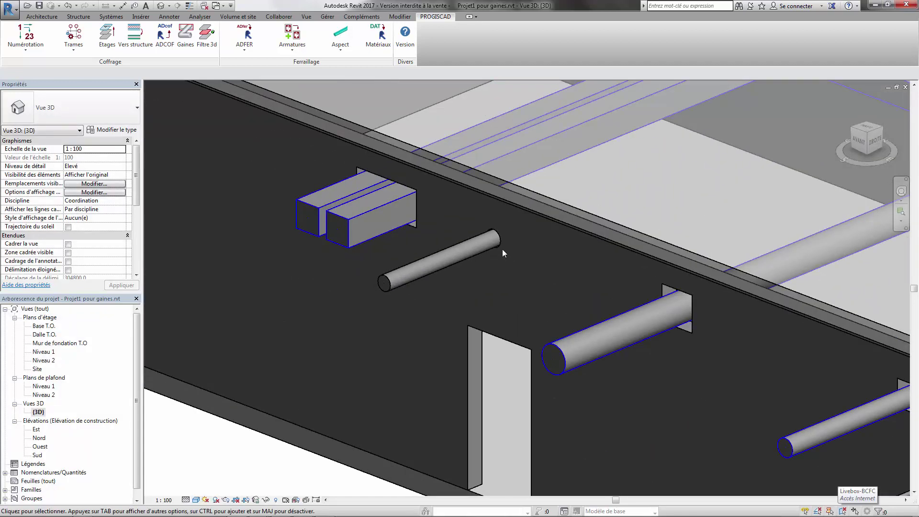
pyautogui.scroll(2, 503, 244)
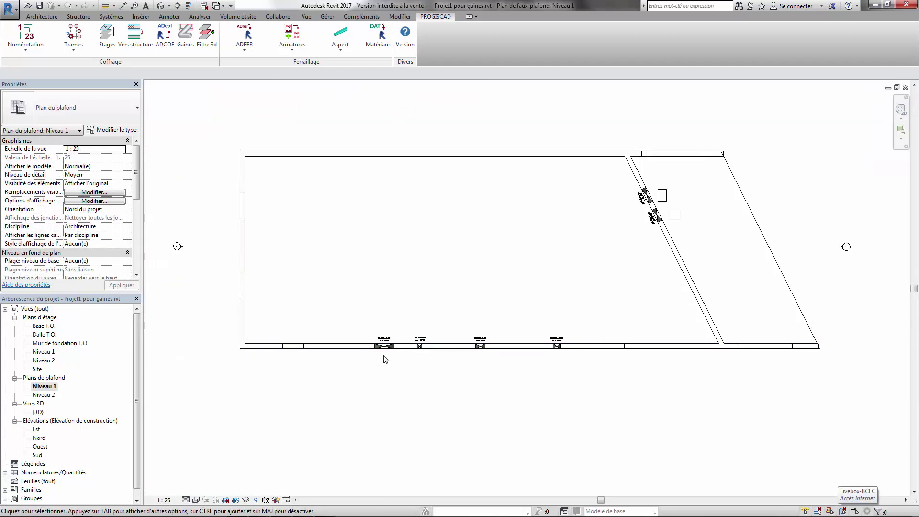
pyautogui.scroll(6, 386, 359)
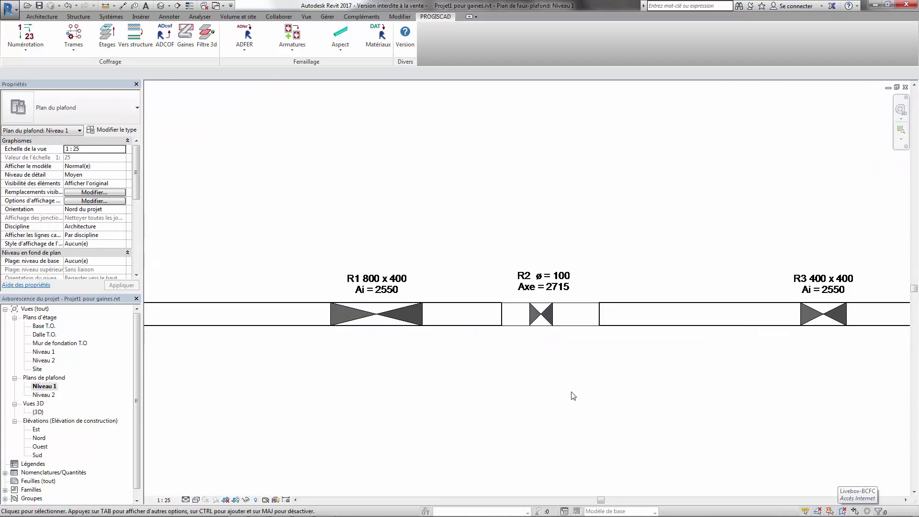
pyautogui.moveTo(631, 381); pyautogui.dragTo(382, 389, button='middle')
pyautogui.moveTo(731, 392); pyautogui.dragTo(351, 397, button='middle')
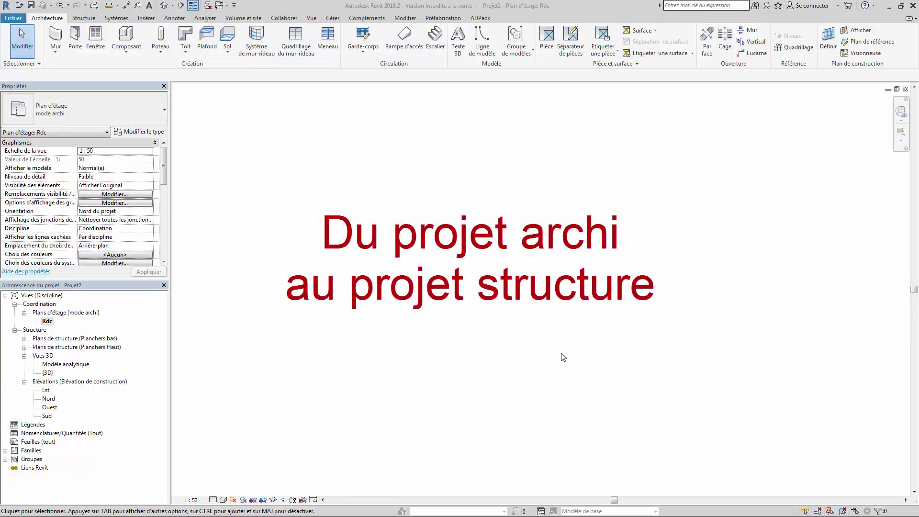
# Link the architect's Revit model into the Rdc floor plan of Projet2
pyautogui.click(146, 18)
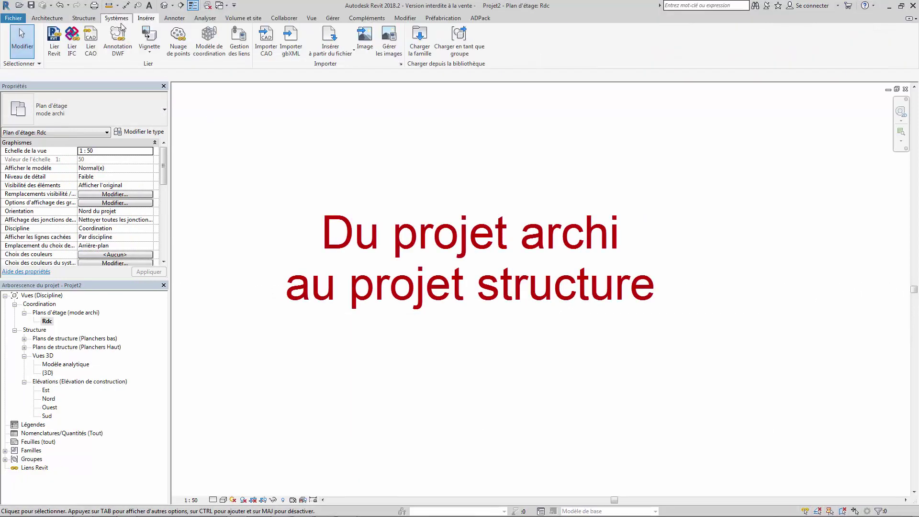
pyautogui.click(55, 47)
pyautogui.click(502, 367)
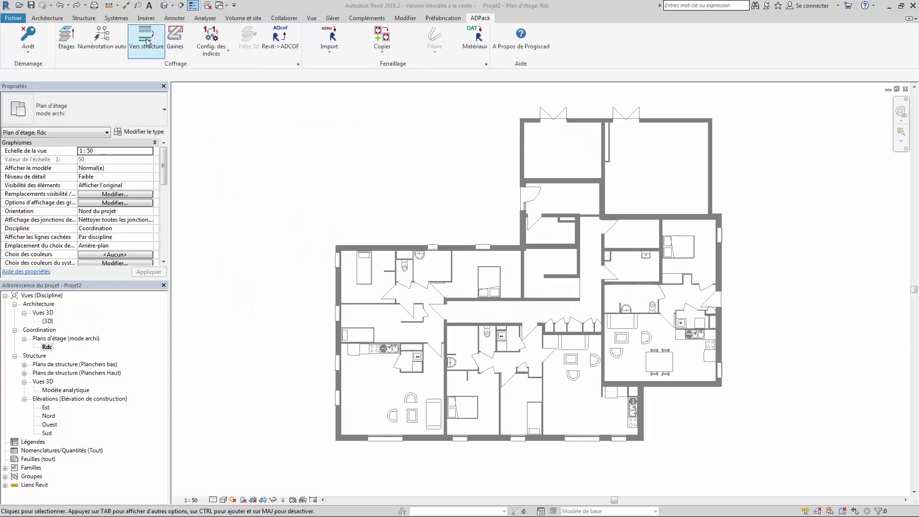
# Start the Vers structure migration from the linked model and apply the level selection without acrotere 4
pyautogui.click(147, 43)
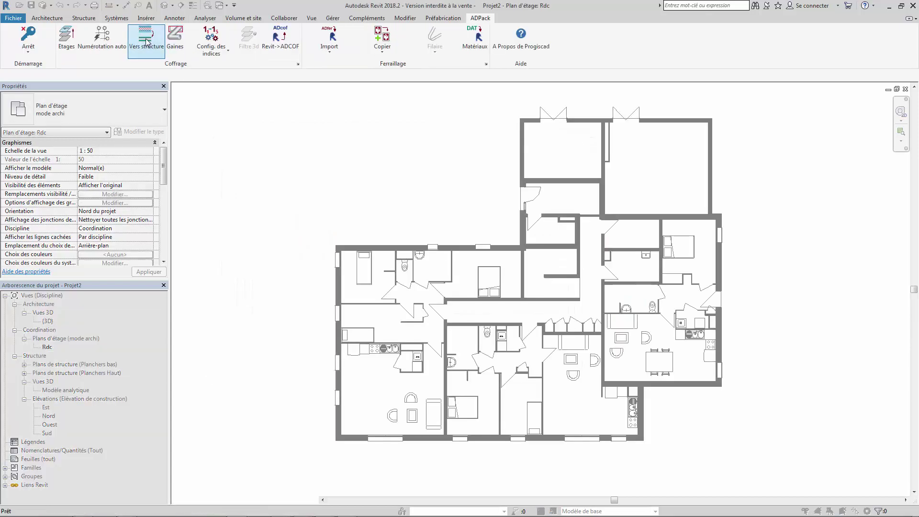
pyautogui.click(350, 259)
pyautogui.click(390, 216)
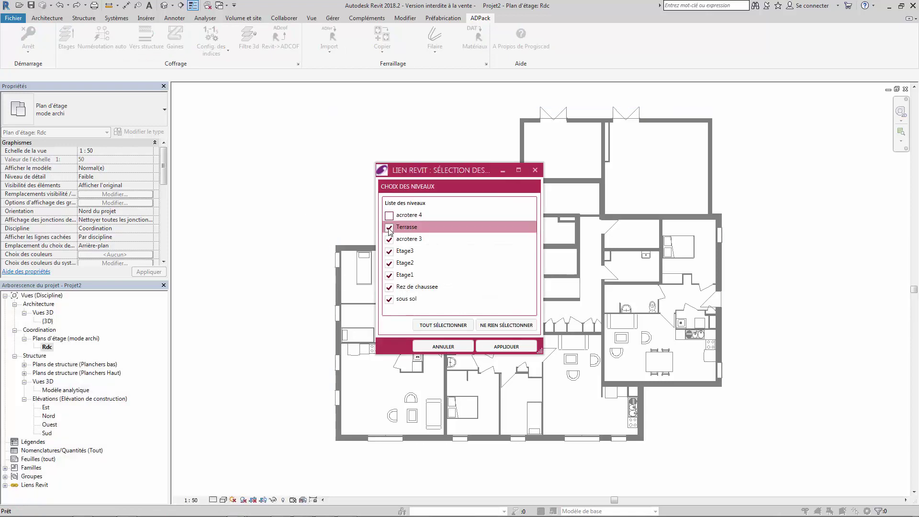
pyautogui.click(511, 348)
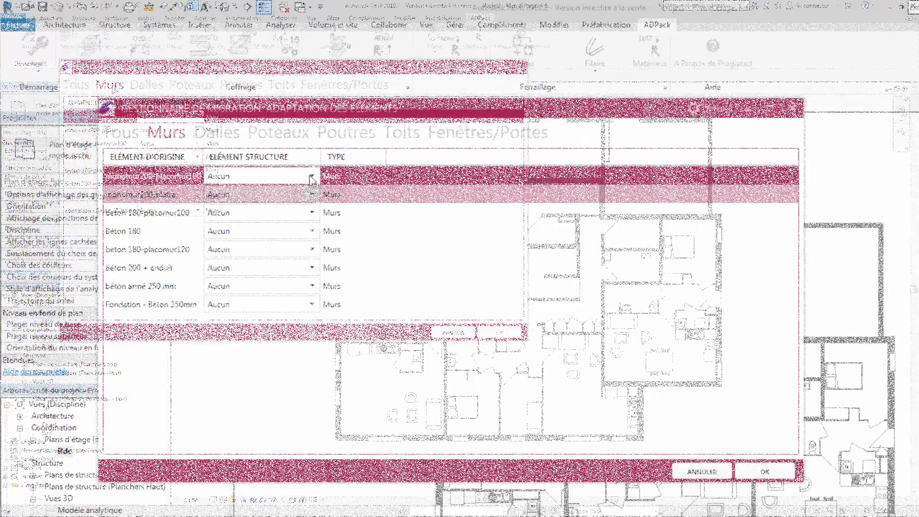
# Map the monomur200-placomur100 wall type to the structural type Briques Monomur 200 mm
pyautogui.click(119, 182)
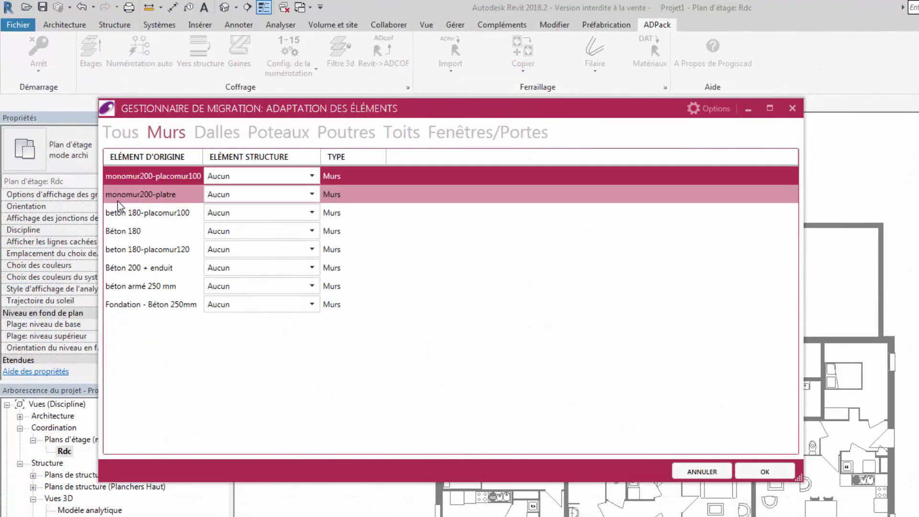
pyautogui.click(322, 194)
pyautogui.click(312, 176)
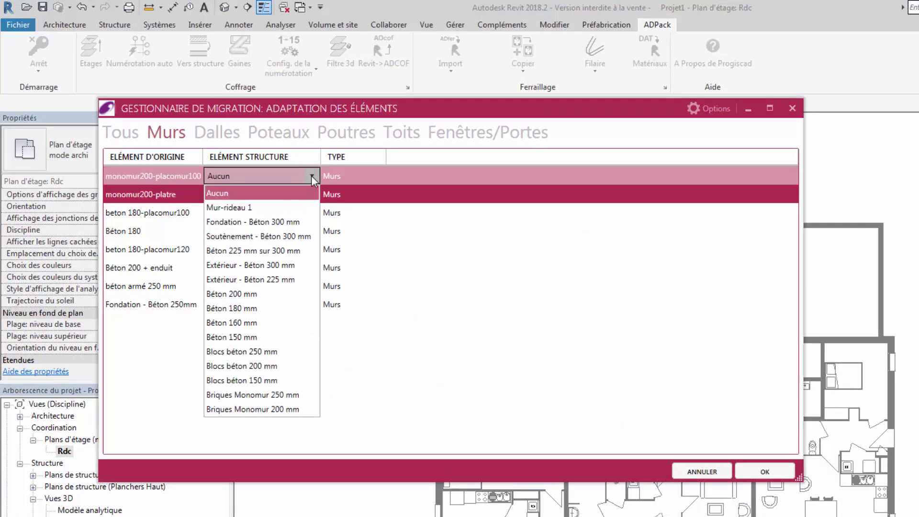
pyautogui.click(261, 409)
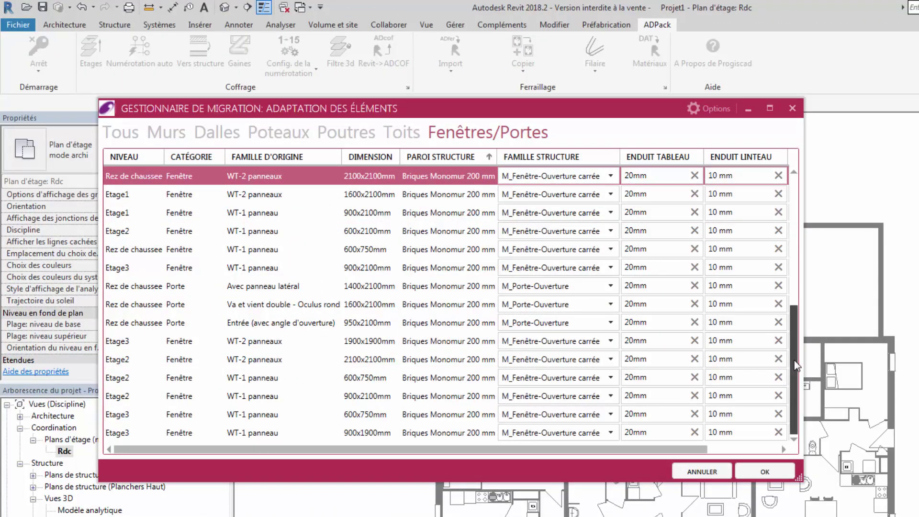
# Review the window and door mappings with their plaster allowances, and examine the migrated walls on the 1 - ET ceiling plan
pyautogui.moveTo(795, 363); pyautogui.dragTo(800, 288)
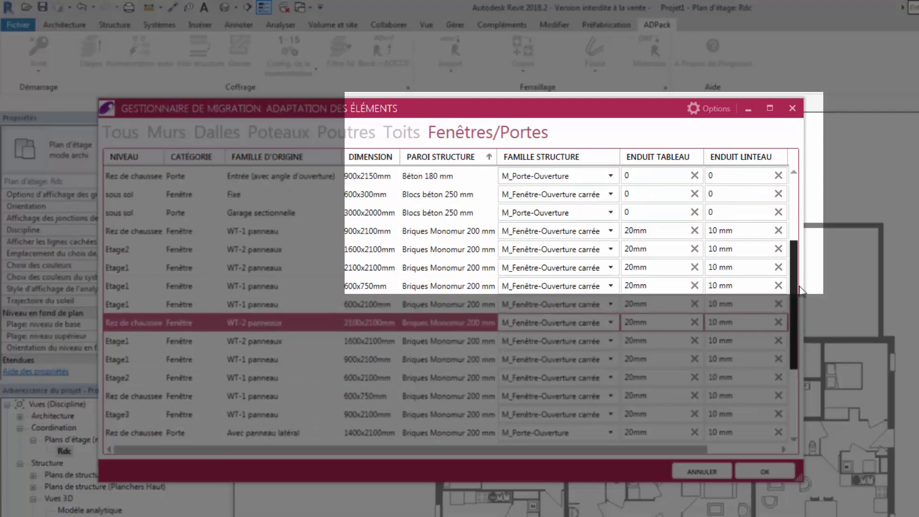
pyautogui.scroll(2, 800, 290)
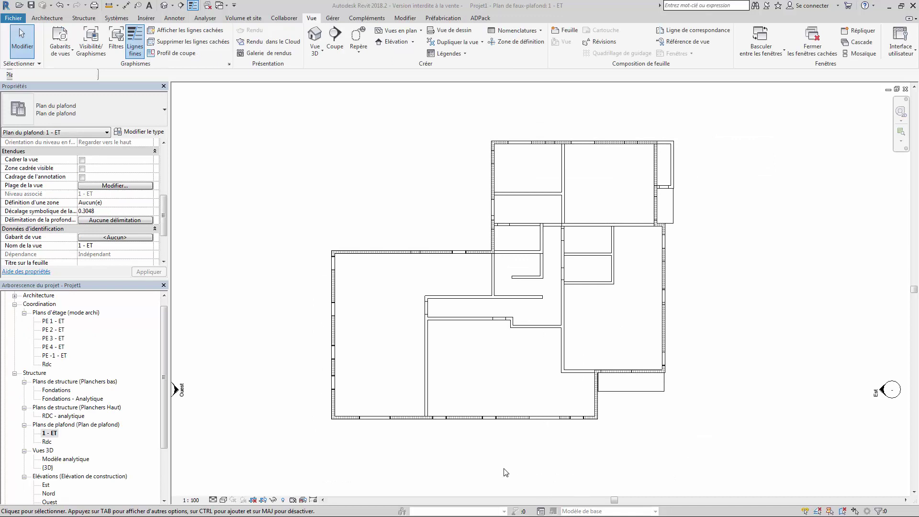
pyautogui.scroll(5, 507, 472)
pyautogui.moveTo(474, 437); pyautogui.dragTo(514, 460, button='middle')
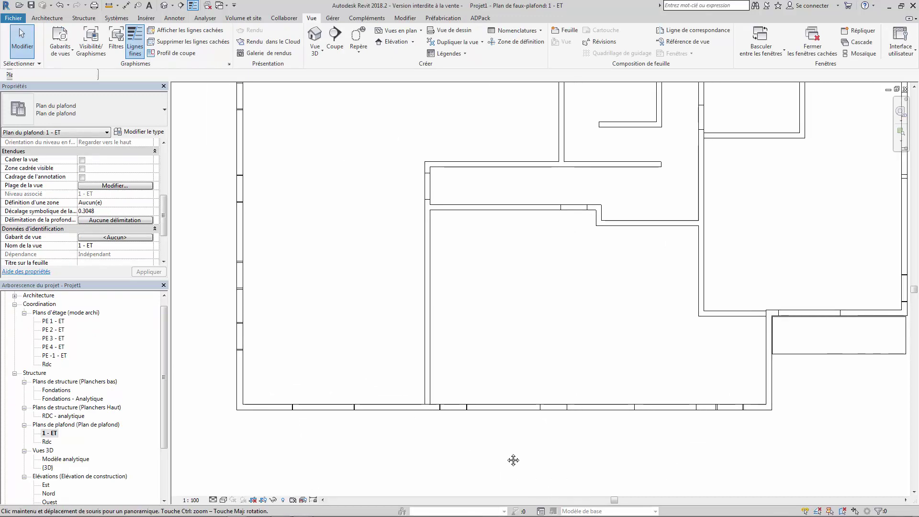
pyautogui.scroll(1, 512, 459)
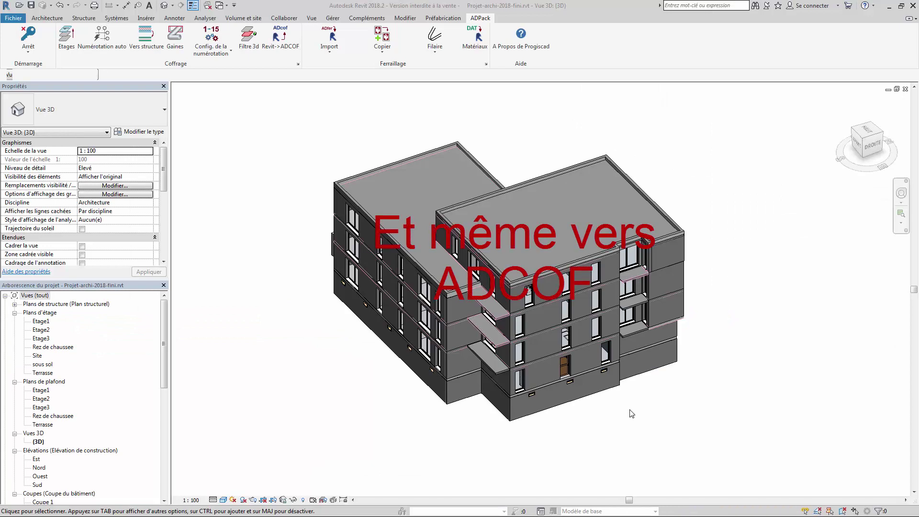
# Start the Revit to ADCOF export with the acrotere 4 and acrotere 3 levels excluded
pyautogui.click(281, 40)
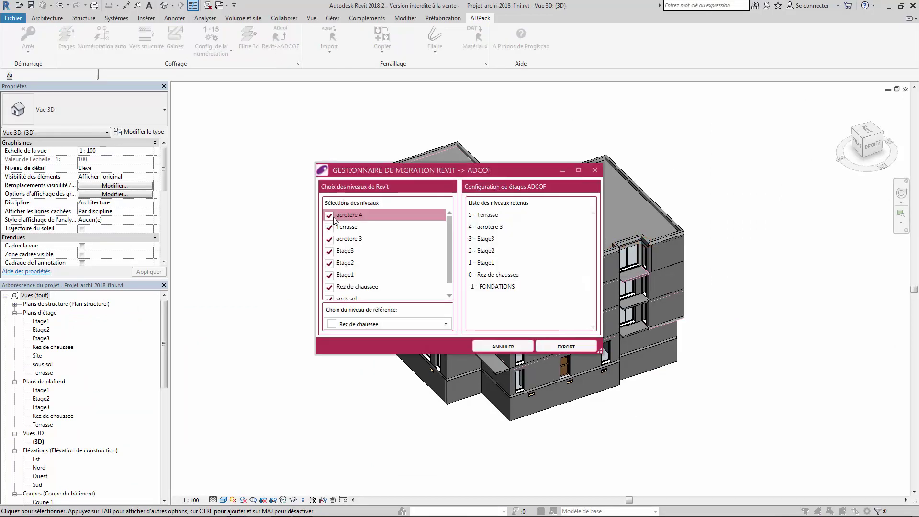
pyautogui.click(330, 227)
pyautogui.click(330, 239)
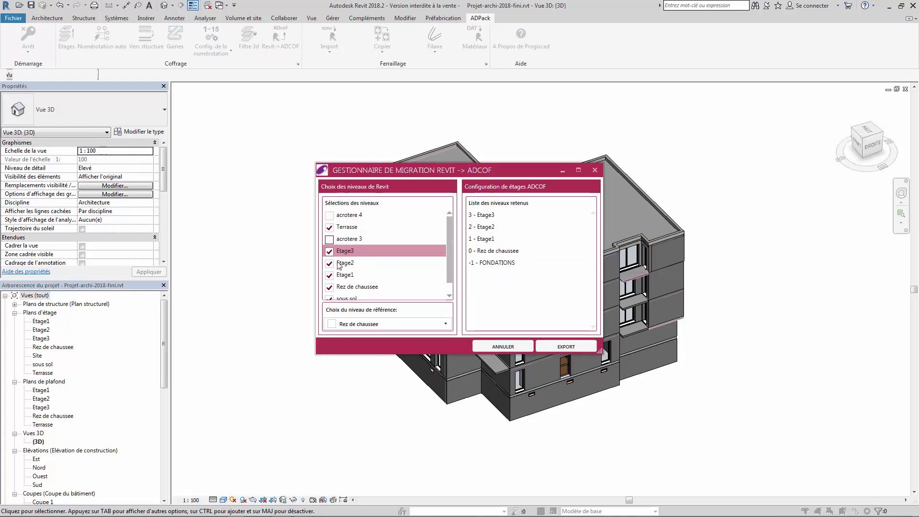
pyautogui.click(555, 346)
# Map the slab types Générique 175 mm - Plein and Béton sur place 225 mm to Dalle BA for the ADCOF export
pyautogui.click(424, 158)
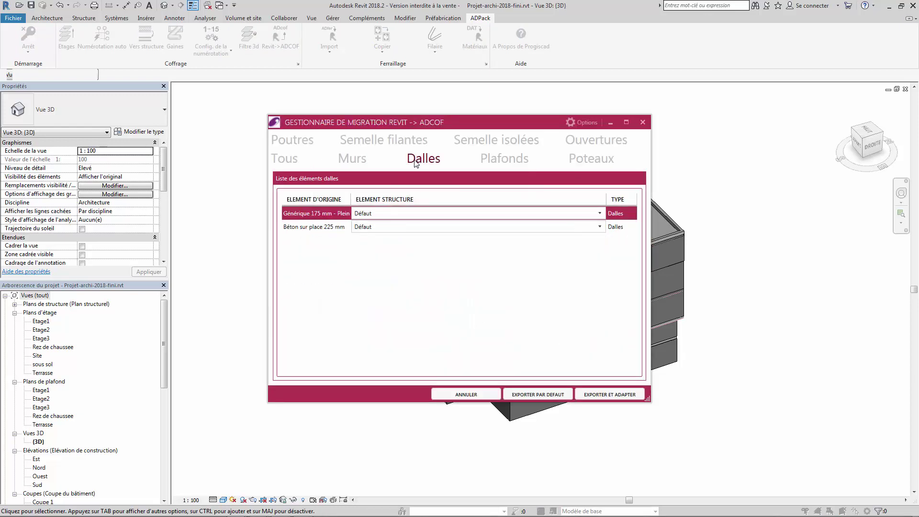
pyautogui.click(383, 213)
pyautogui.click(383, 212)
pyautogui.click(374, 236)
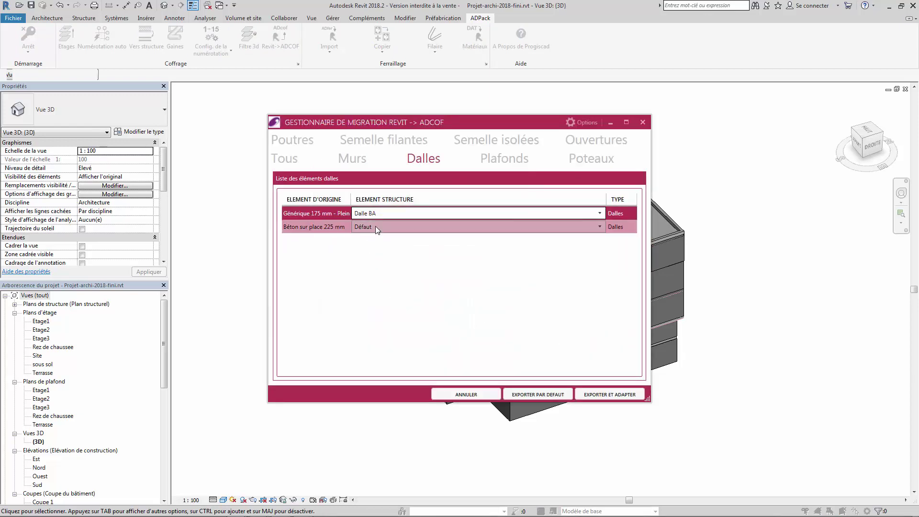
pyautogui.click(375, 226)
pyautogui.click(364, 249)
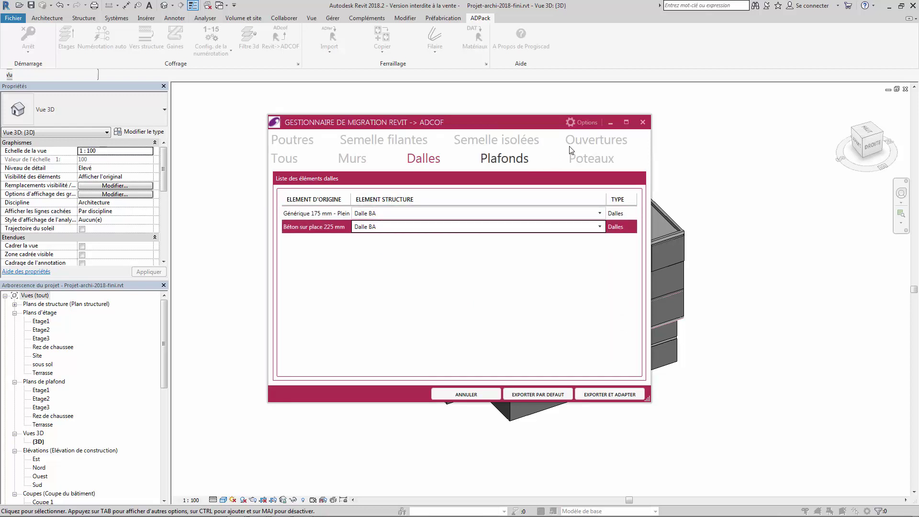
# Review the openings in the ADCOF migration settings, switch to AutoCAD and examine the exported wall openings on the Etage1 plan
pyautogui.click(596, 139)
pyautogui.moveTo(406, 370); pyautogui.dragTo(543, 380)
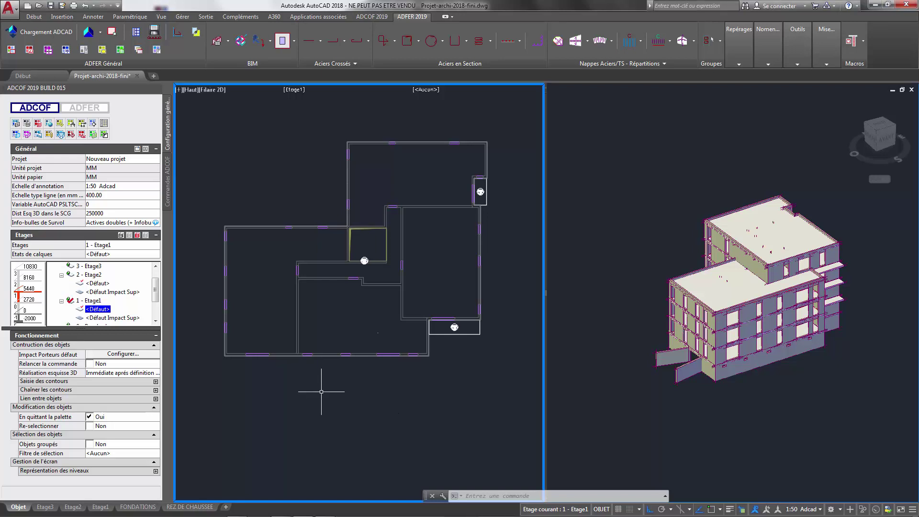
pyautogui.scroll(6, 321, 390)
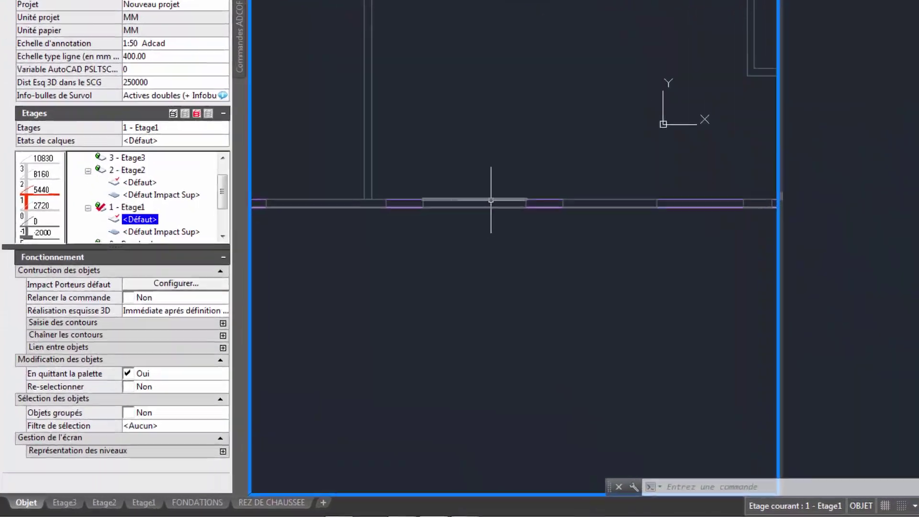
pyautogui.moveTo(344, 296)
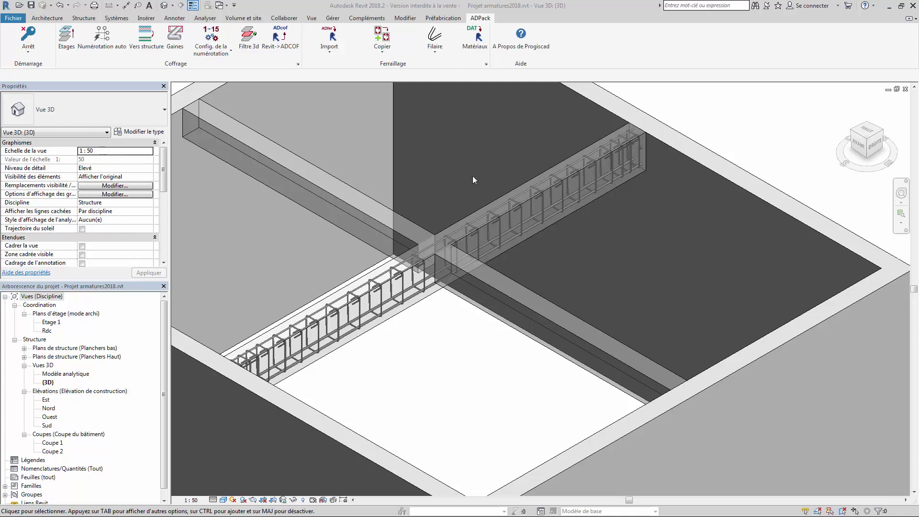
# Apply the Matériaux tool to the beam reinforcement in the Revit 3D view and export a beam to ADFER
pyautogui.click(481, 45)
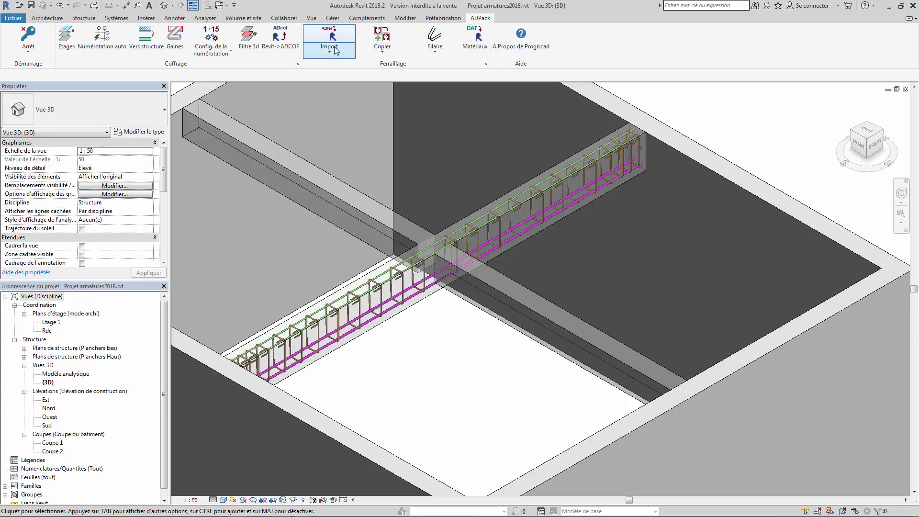
pyautogui.click(330, 50)
pyautogui.click(326, 85)
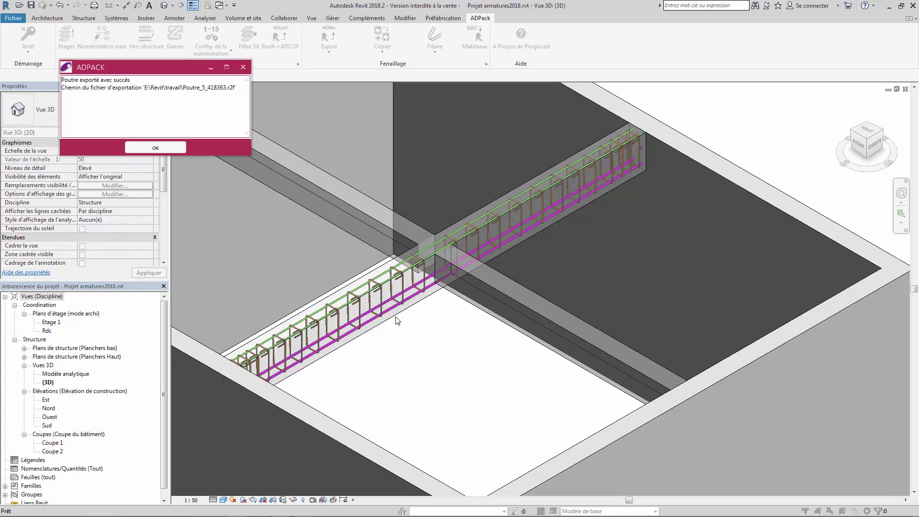
pyautogui.click(155, 148)
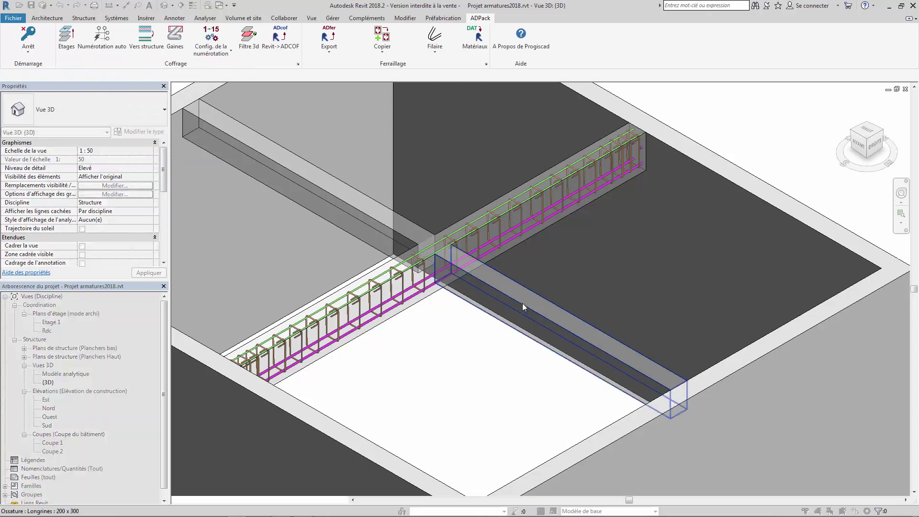
# Export the 200 x 300 crossing beam to ADFER, switch to AutoCAD and import the Revit file Poutre_5_418363.r2f
pyautogui.click(522, 306)
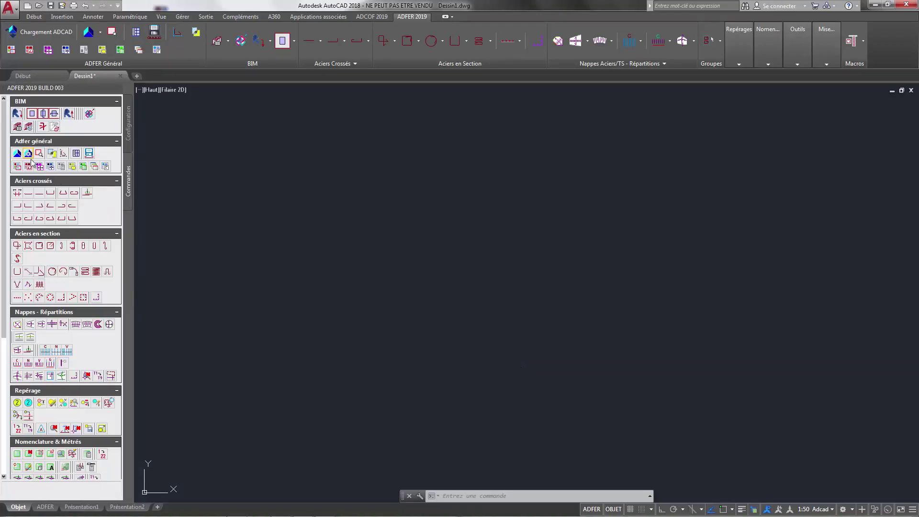
pyautogui.click(17, 113)
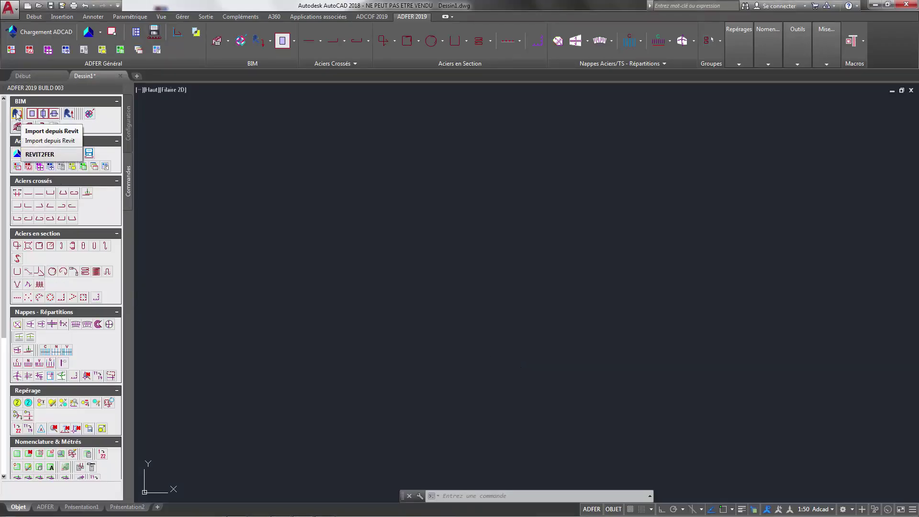
pyautogui.click(48, 127)
pyautogui.click(364, 234)
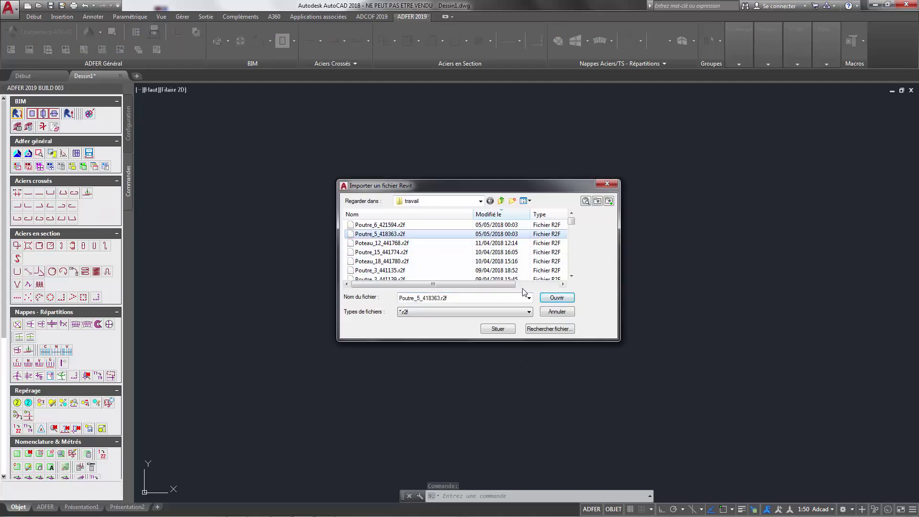
pyautogui.click(555, 298)
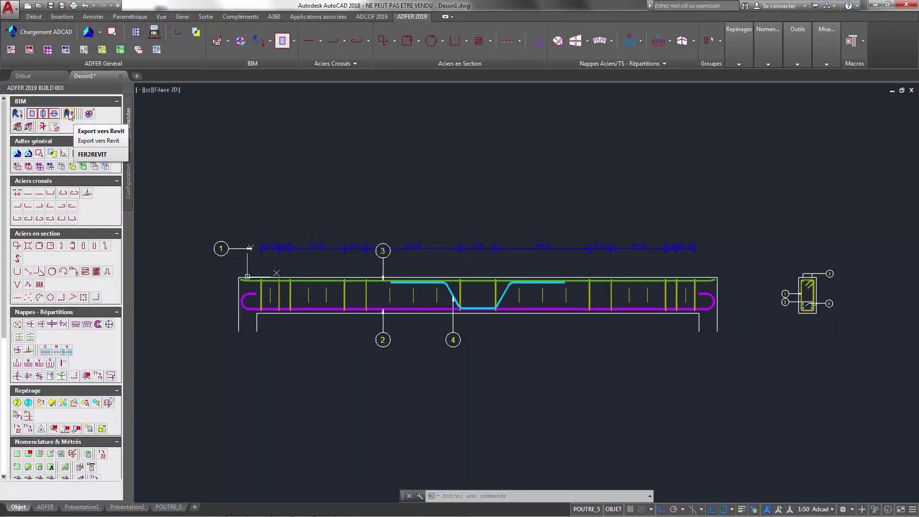
# Export the reinforced POUTRE_5 beam from ADFER to Revit, switch to Revit and import its reinforcement into the 3D view
pyautogui.click(69, 116)
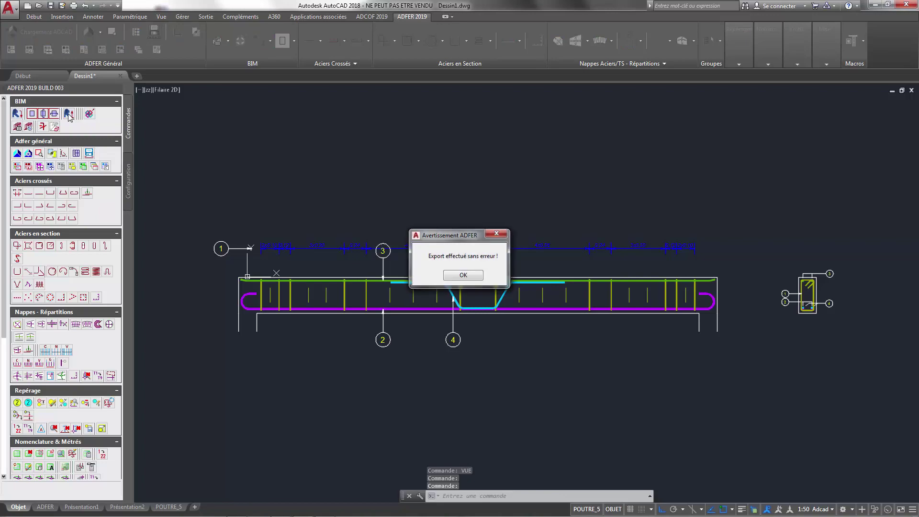
pyautogui.press('Return')
pyautogui.click(237, 513)
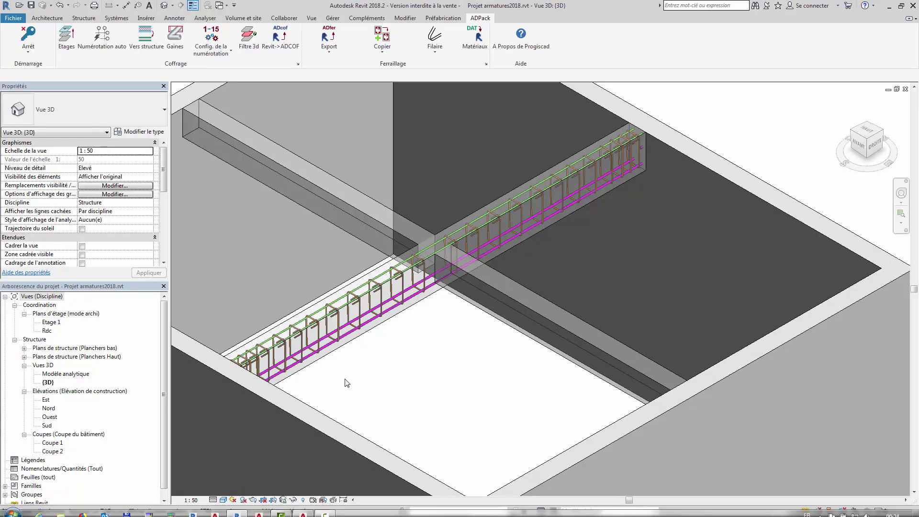
pyautogui.click(329, 47)
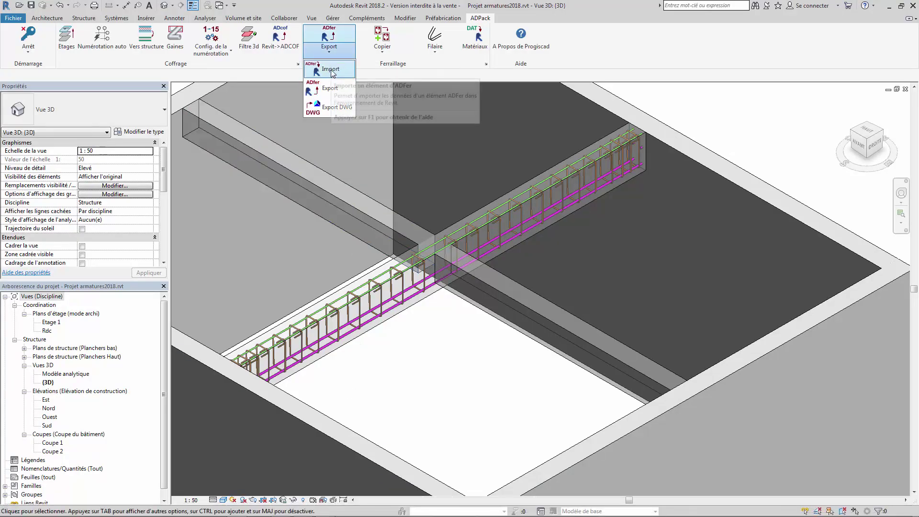
pyautogui.click(331, 71)
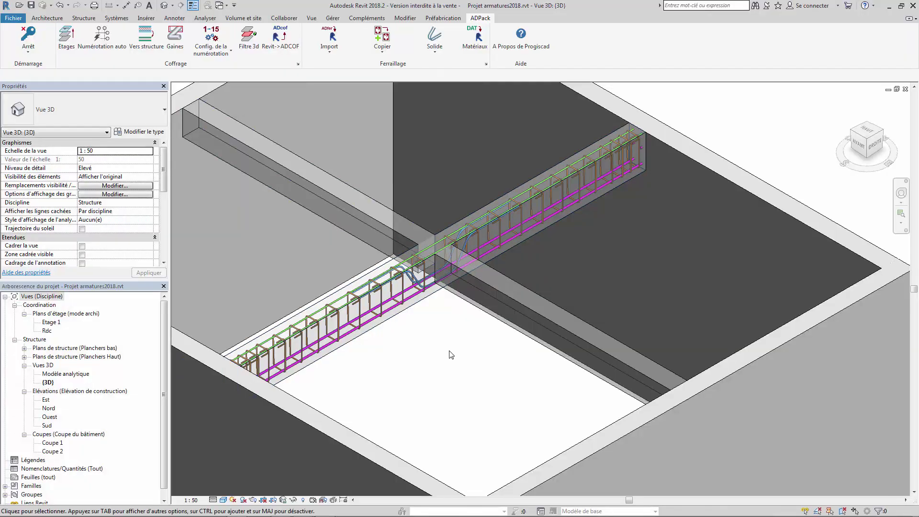
pyautogui.scroll(5, 441, 307)
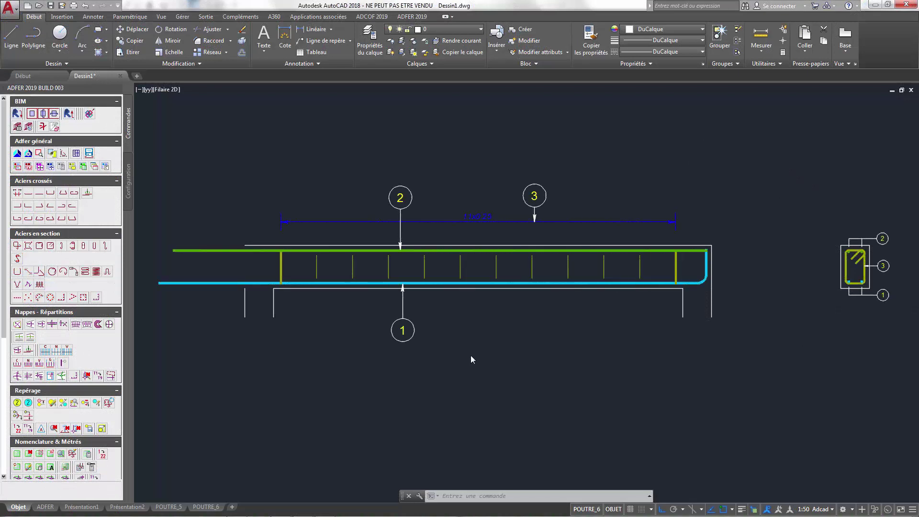
# Export the POUTRE_6 beam reinforcement from ADFER and bring it into the crossing beam in the Revit 3D view
pyautogui.click(68, 114)
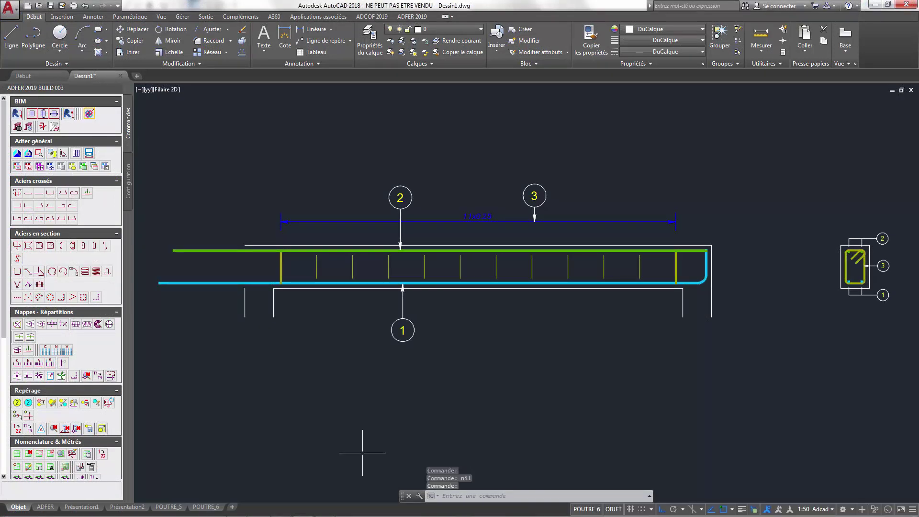
pyautogui.moveTo(287, 513)
pyautogui.click(238, 511)
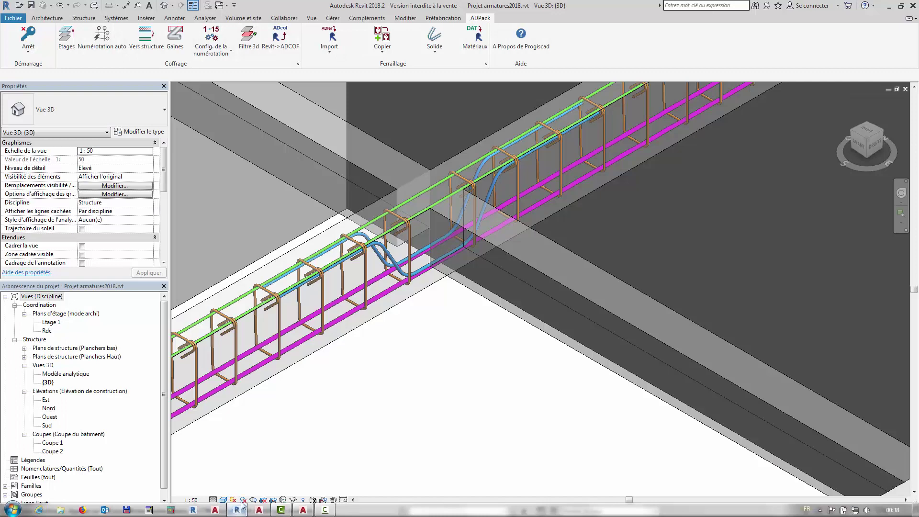
pyautogui.scroll(-5, 450, 329)
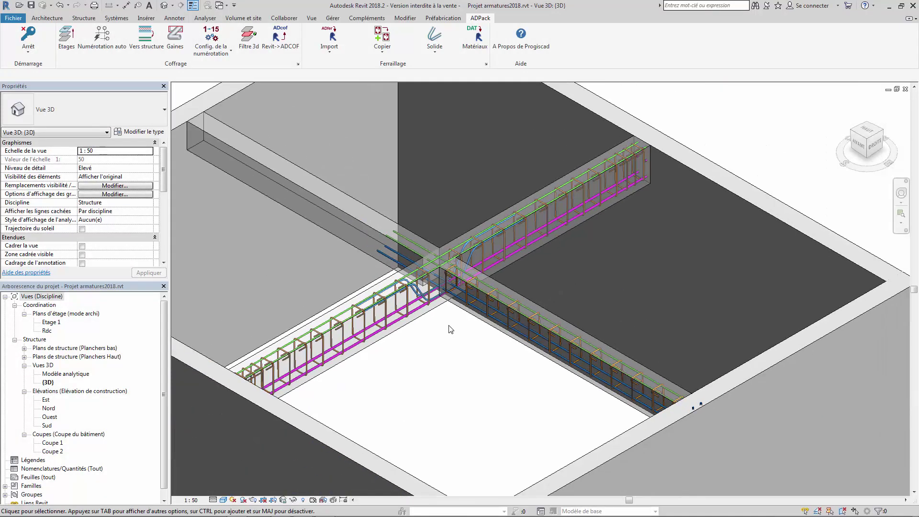
# Copy the crossing beam's reinforcement to the unreinforced beam on the other side of the junction
pyautogui.click(382, 47)
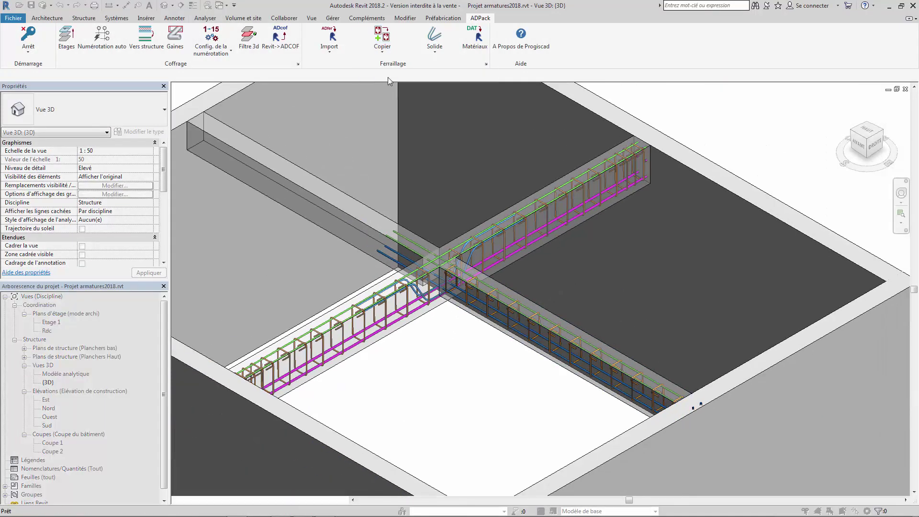
pyautogui.click(295, 214)
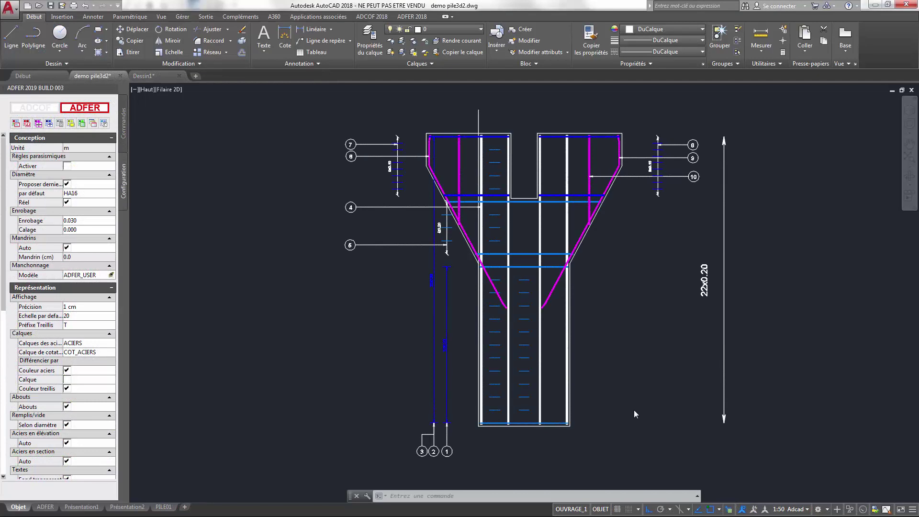
# Review the pier sections in demo pile3d2.dwg, switch to Revit and import the ADFER reinforcement into the 3D pier
pyautogui.scroll(-4, 613, 371)
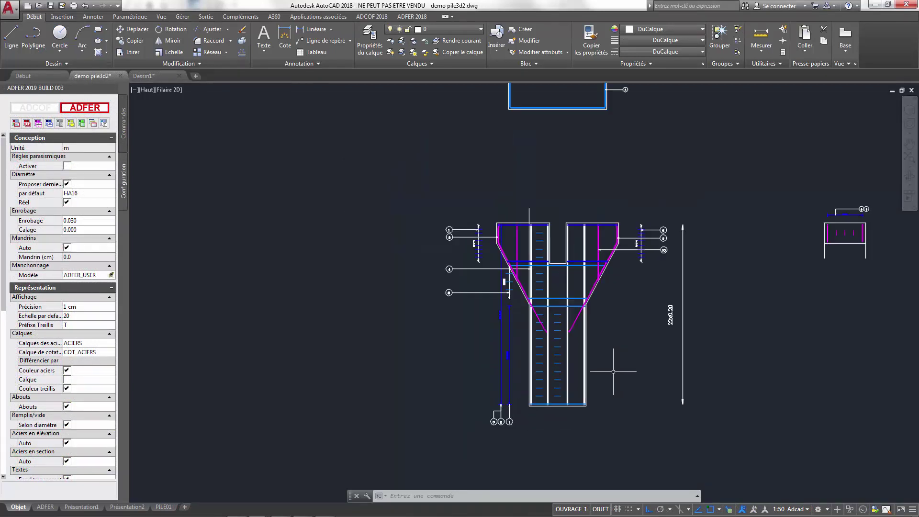
pyautogui.moveTo(621, 356); pyautogui.dragTo(551, 424, button='middle')
pyautogui.scroll(-2, 551, 413)
pyautogui.moveTo(598, 333); pyautogui.dragTo(564, 332, button='middle')
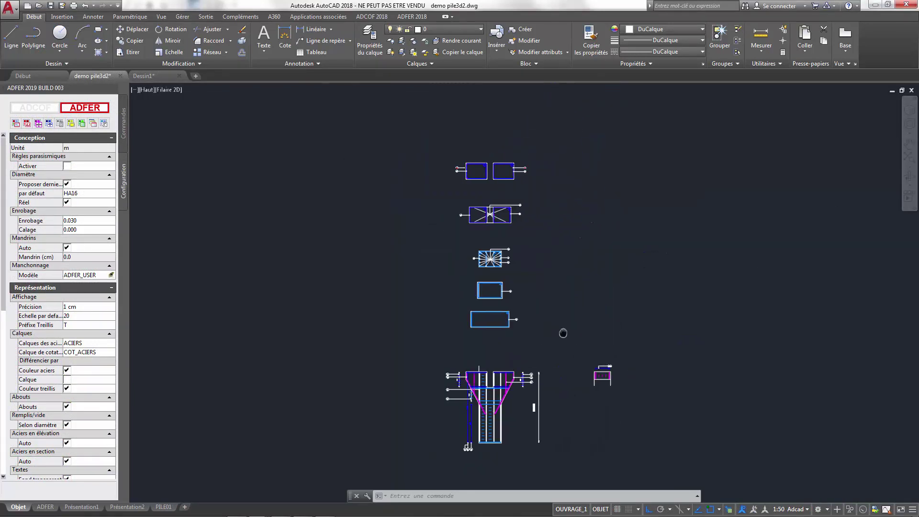
pyautogui.moveTo(563, 333); pyautogui.dragTo(318, 320, button='middle')
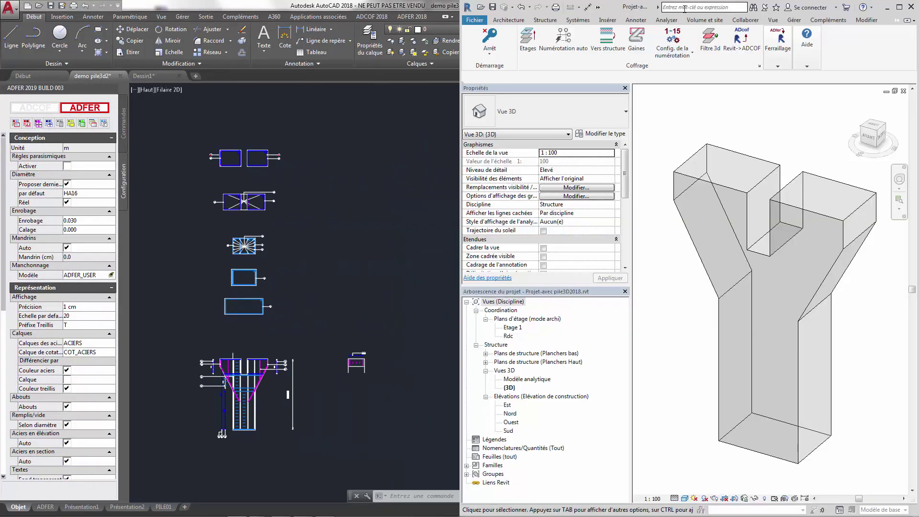
pyautogui.moveTo(778, 43)
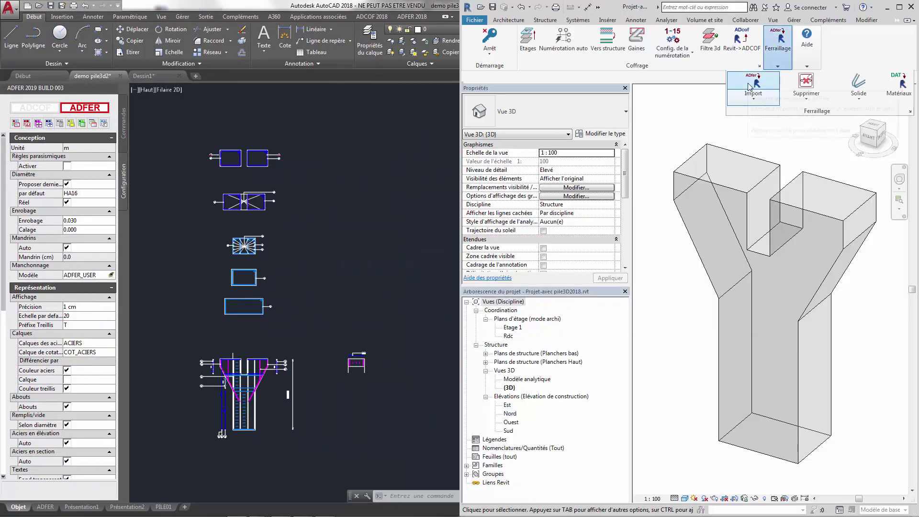
pyautogui.click(741, 98)
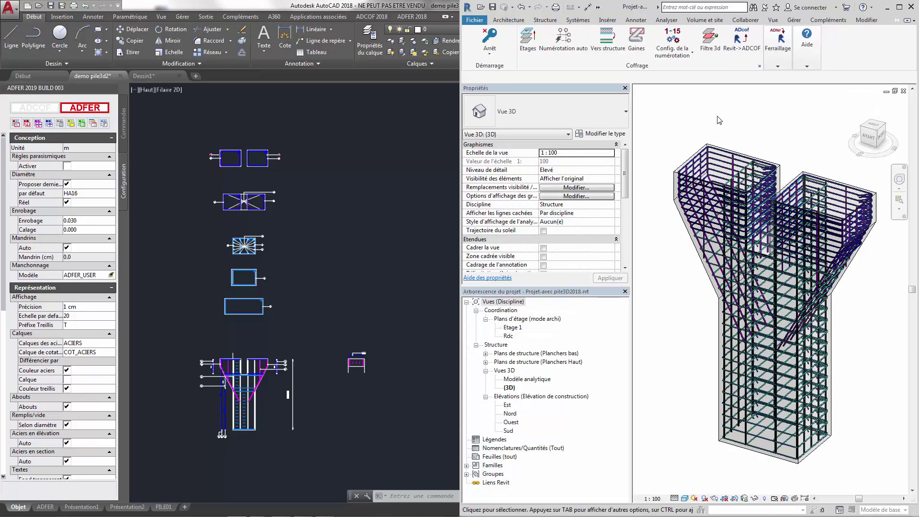